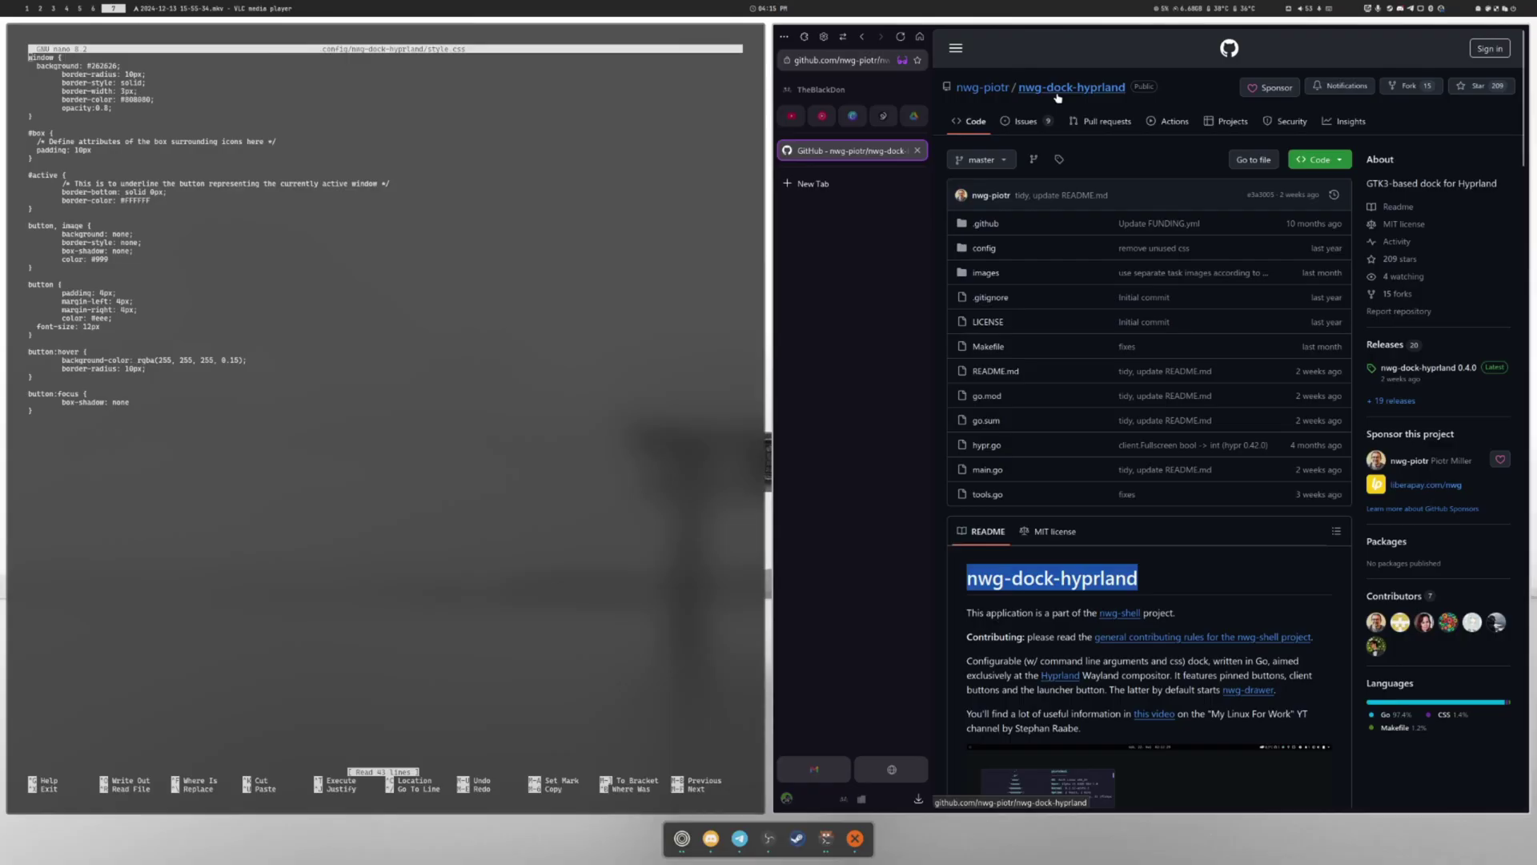
Clear the heading selection and scroll down through the nwg-dock-hyprland README.
click(1161, 554)
scroll(1162, 557, down, 2)
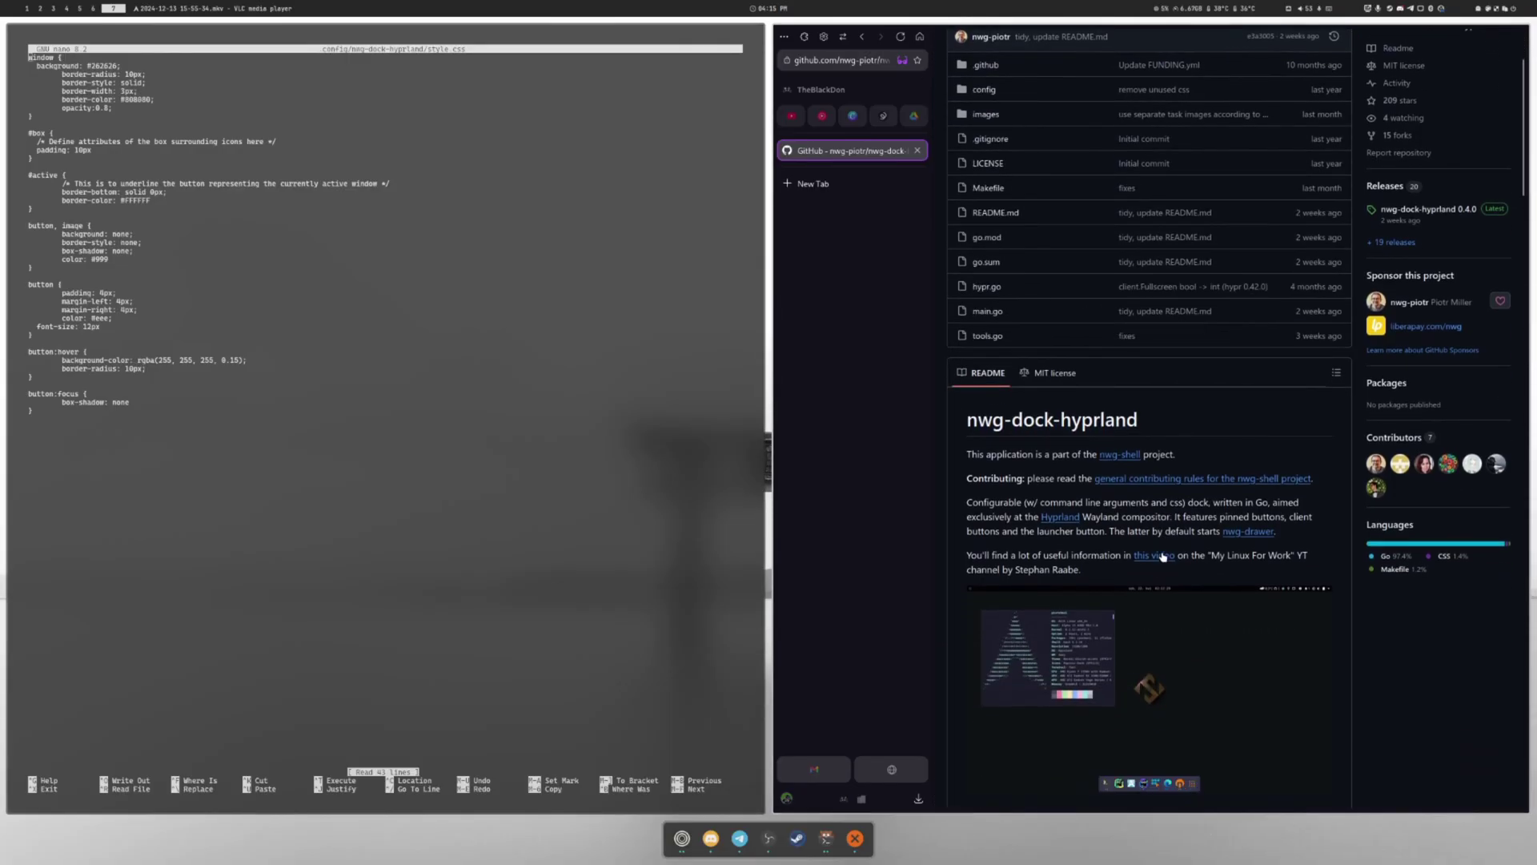
scroll(1140, 391, down, 4)
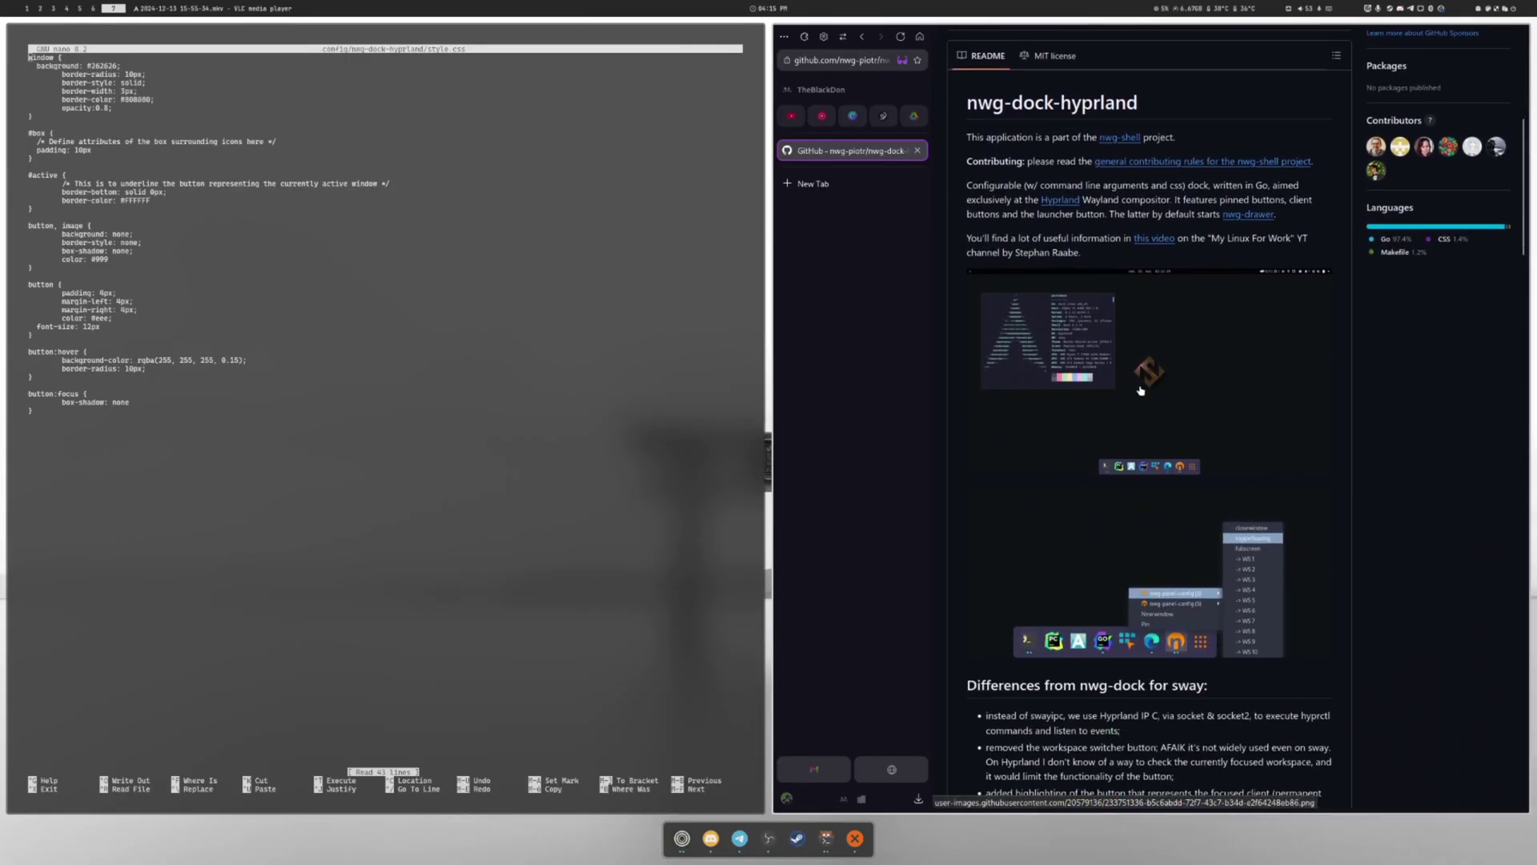
scroll(1141, 391, down, 4)
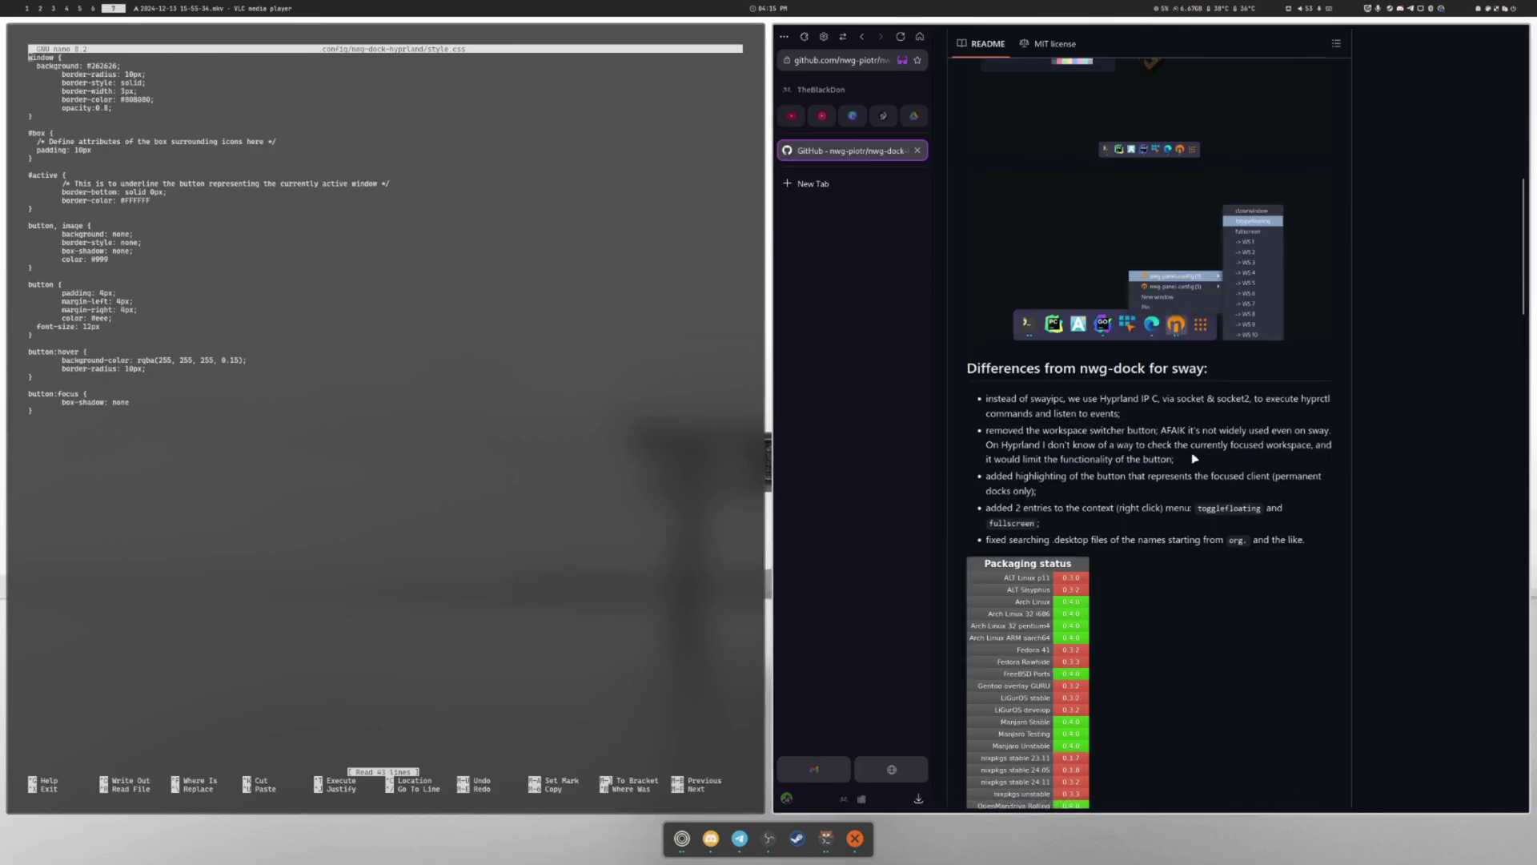
scroll(1195, 459, up, 8)
scroll(1150, 434, down, 3)
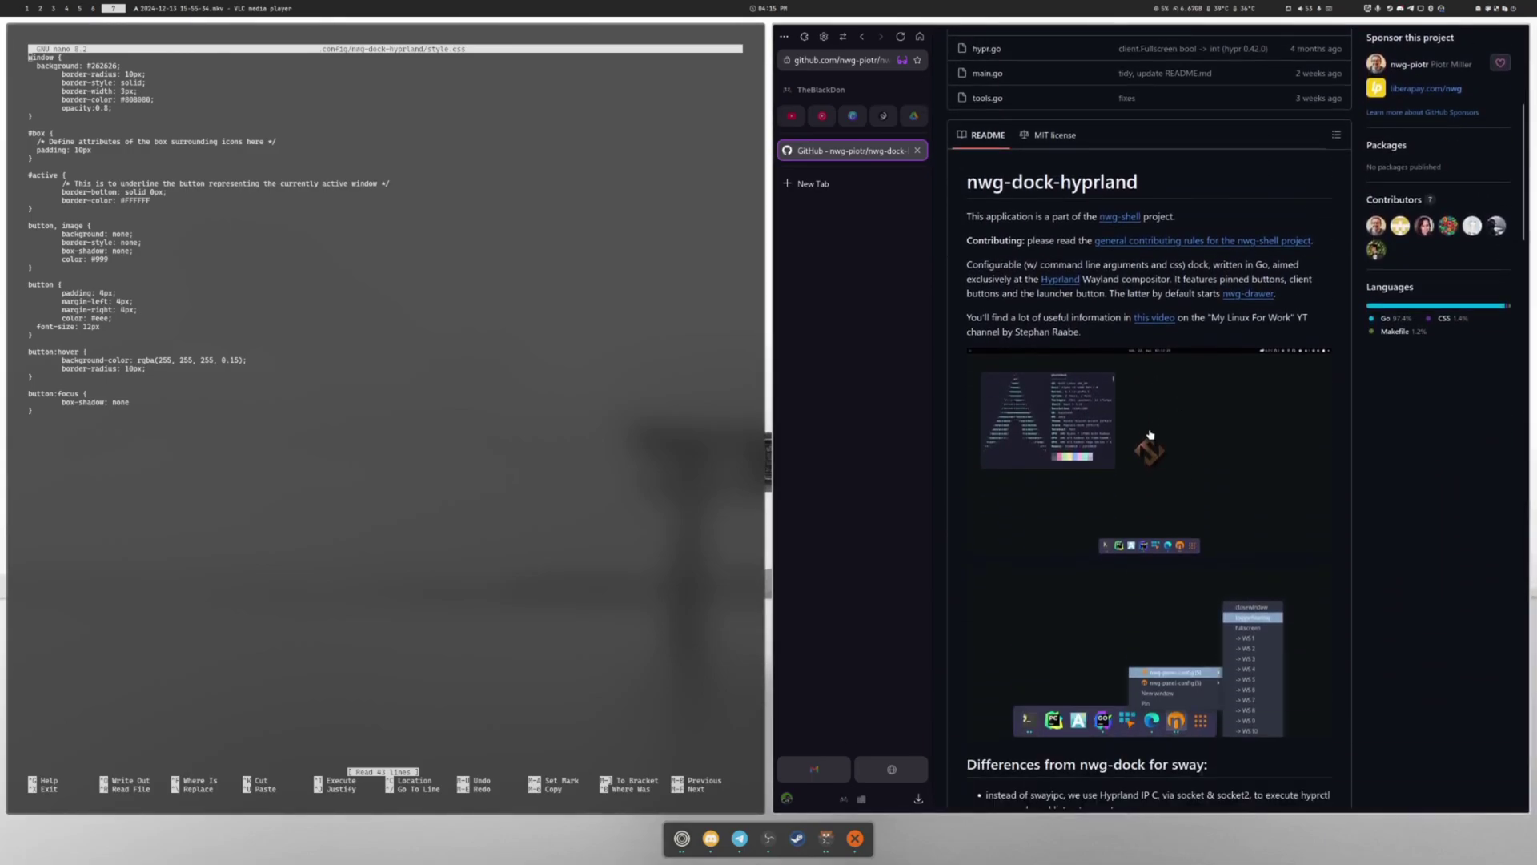
scroll(1071, 394, down, 3)
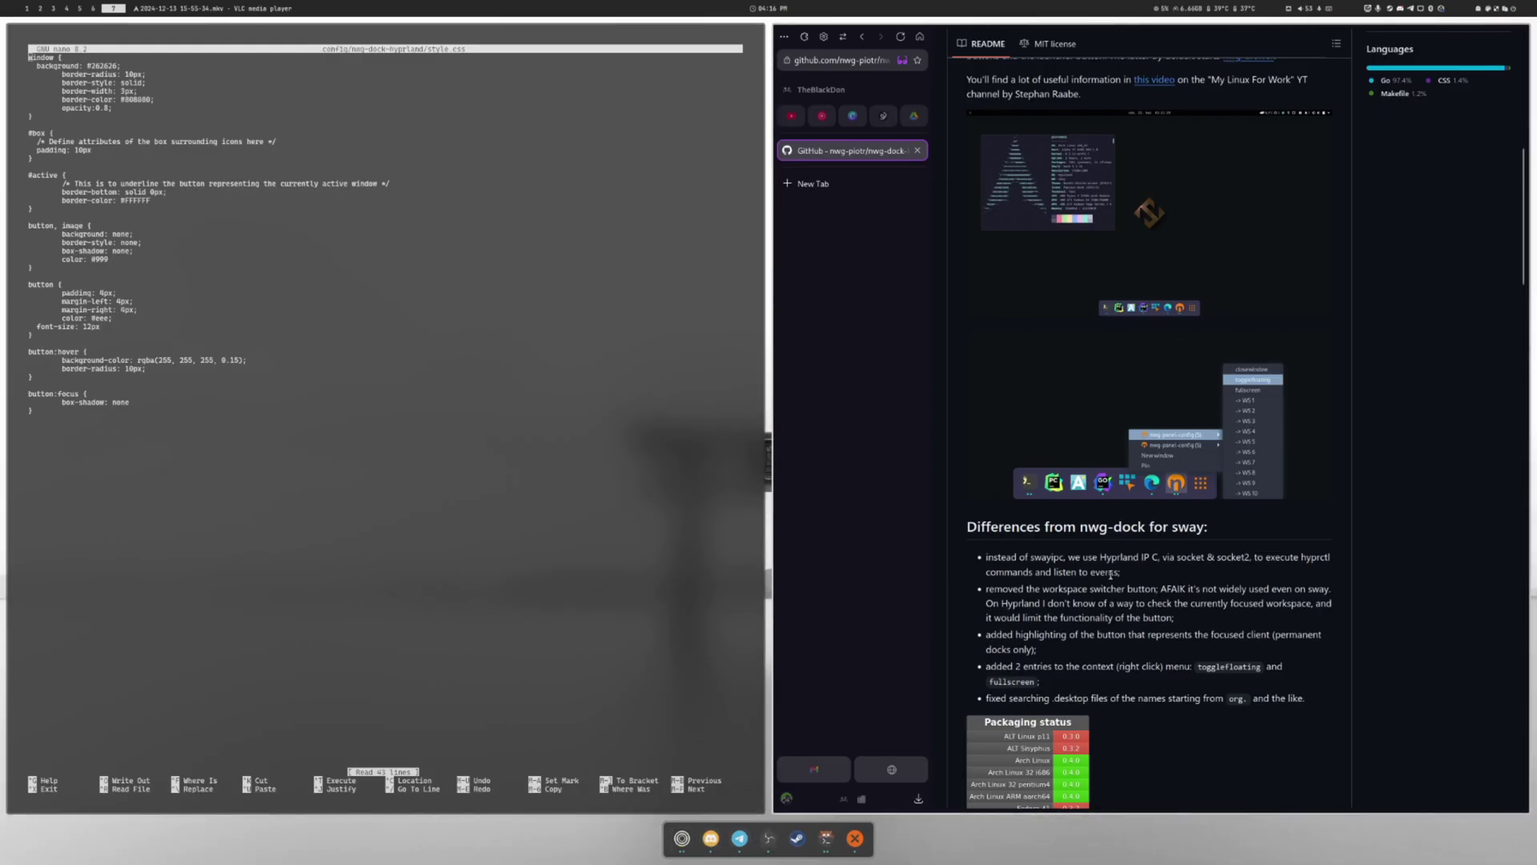
scroll(1112, 570, down, 15)
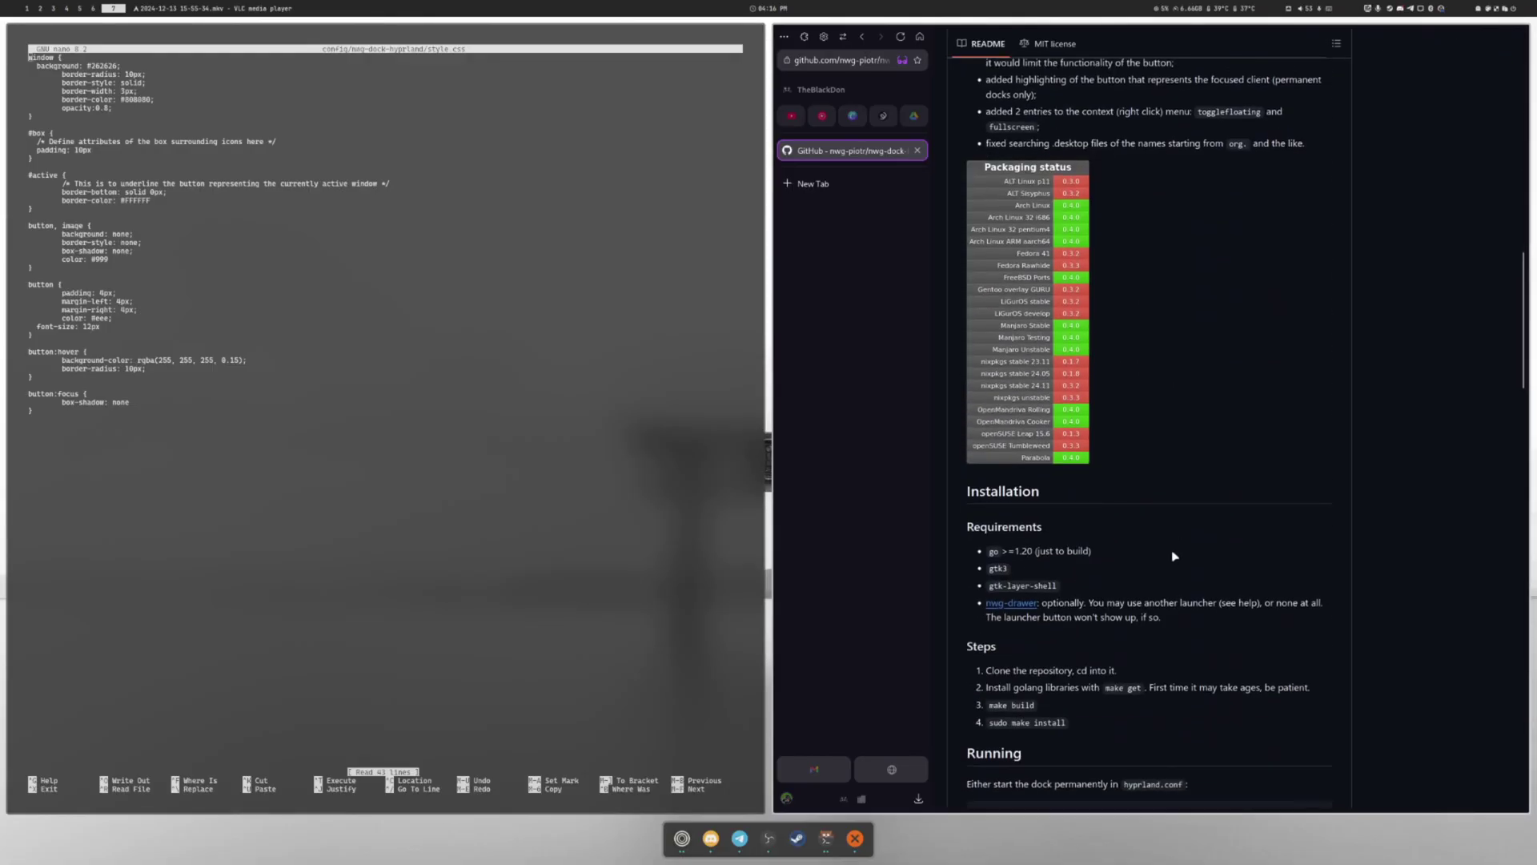
Zoom the README page to 120% and scroll down to 'Running the dock residently'.
key(ctrl+plus)
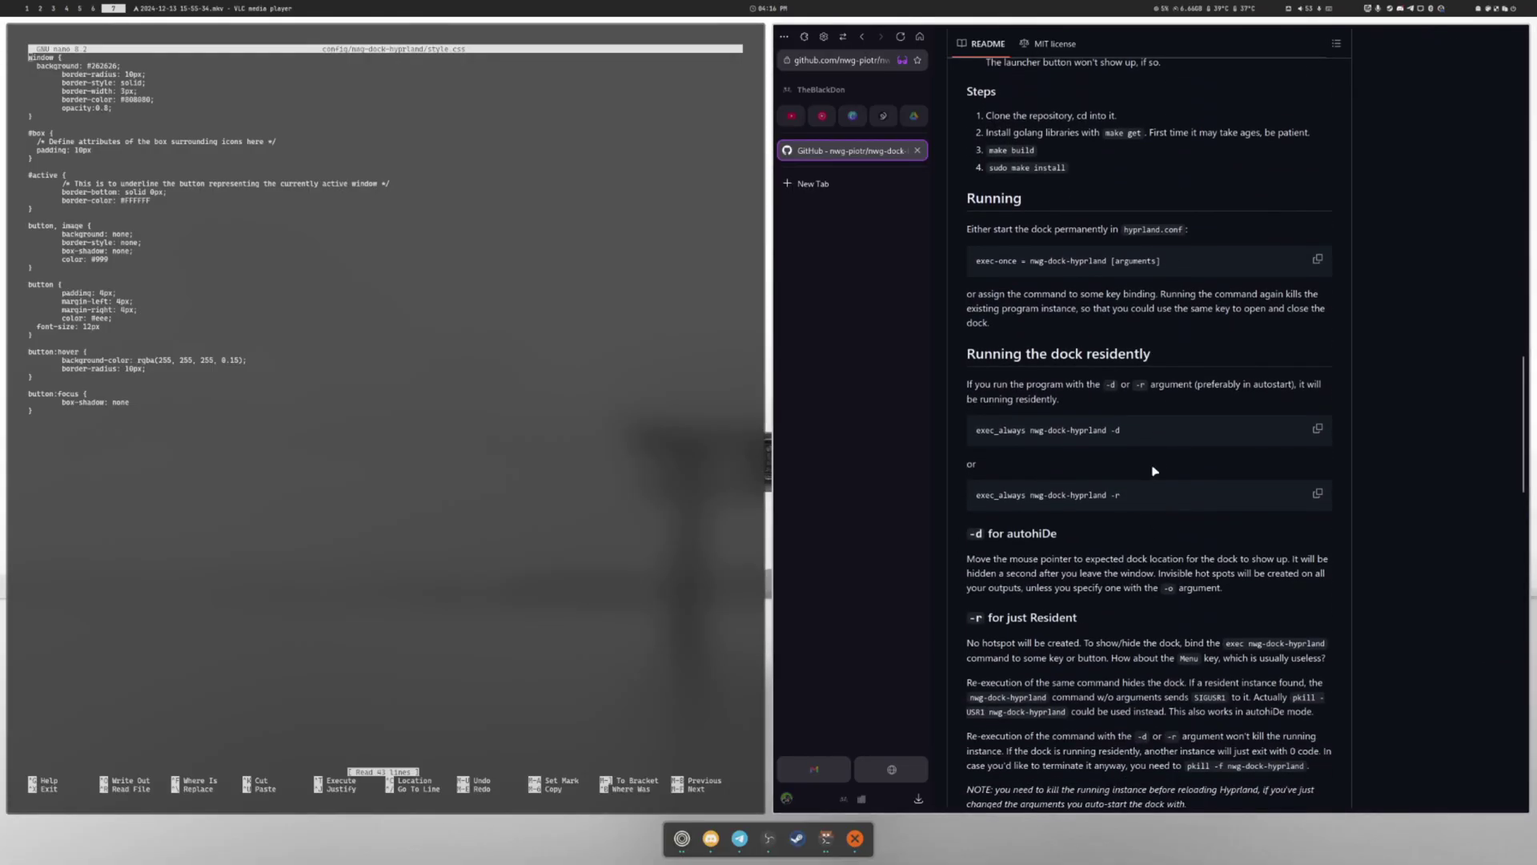
key(ctrl+plus)
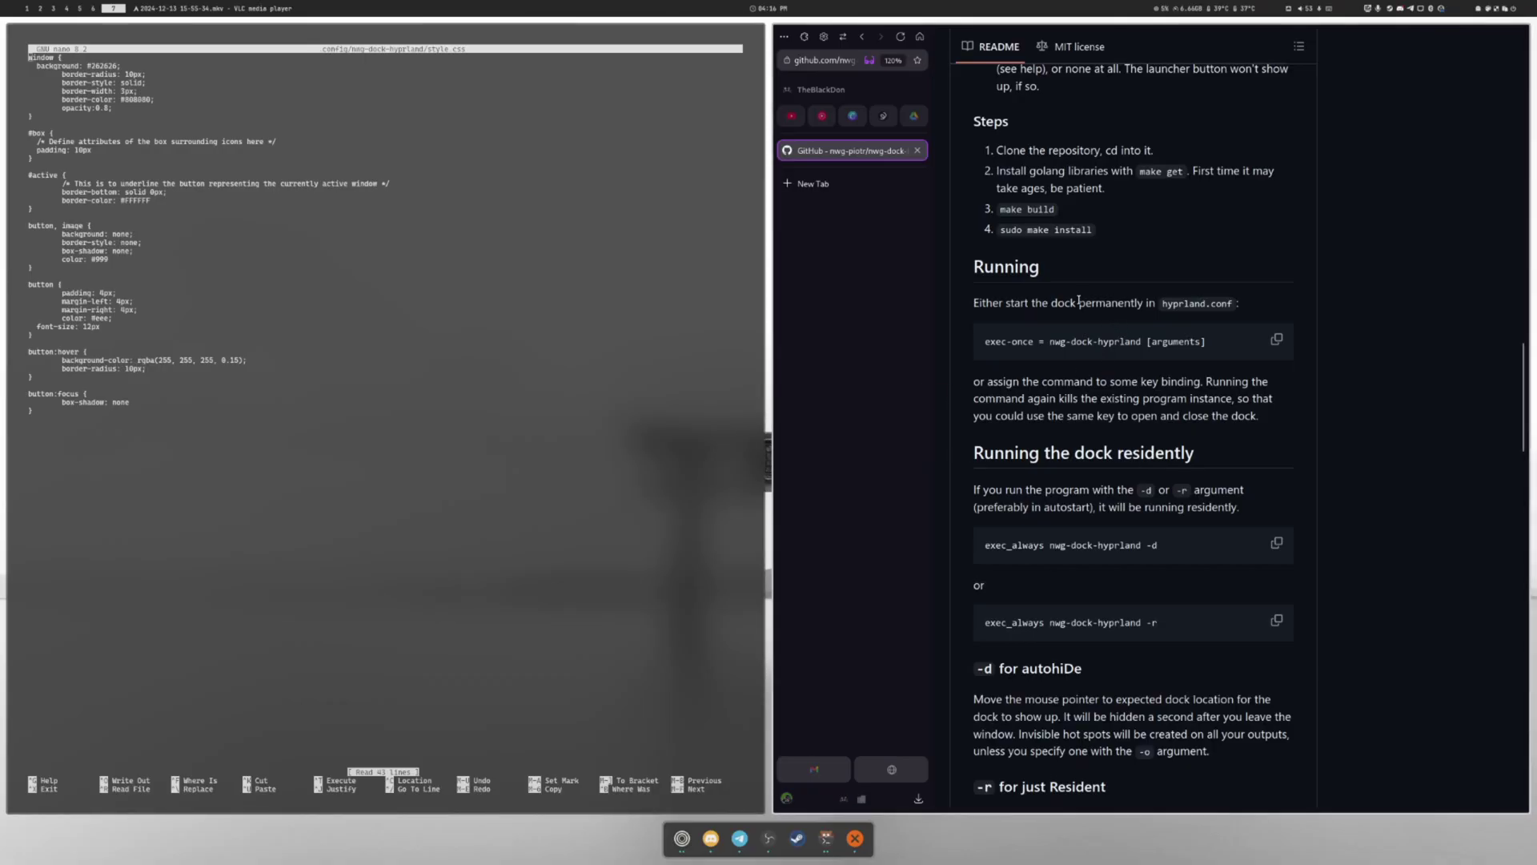
scroll(1169, 335, down, 2)
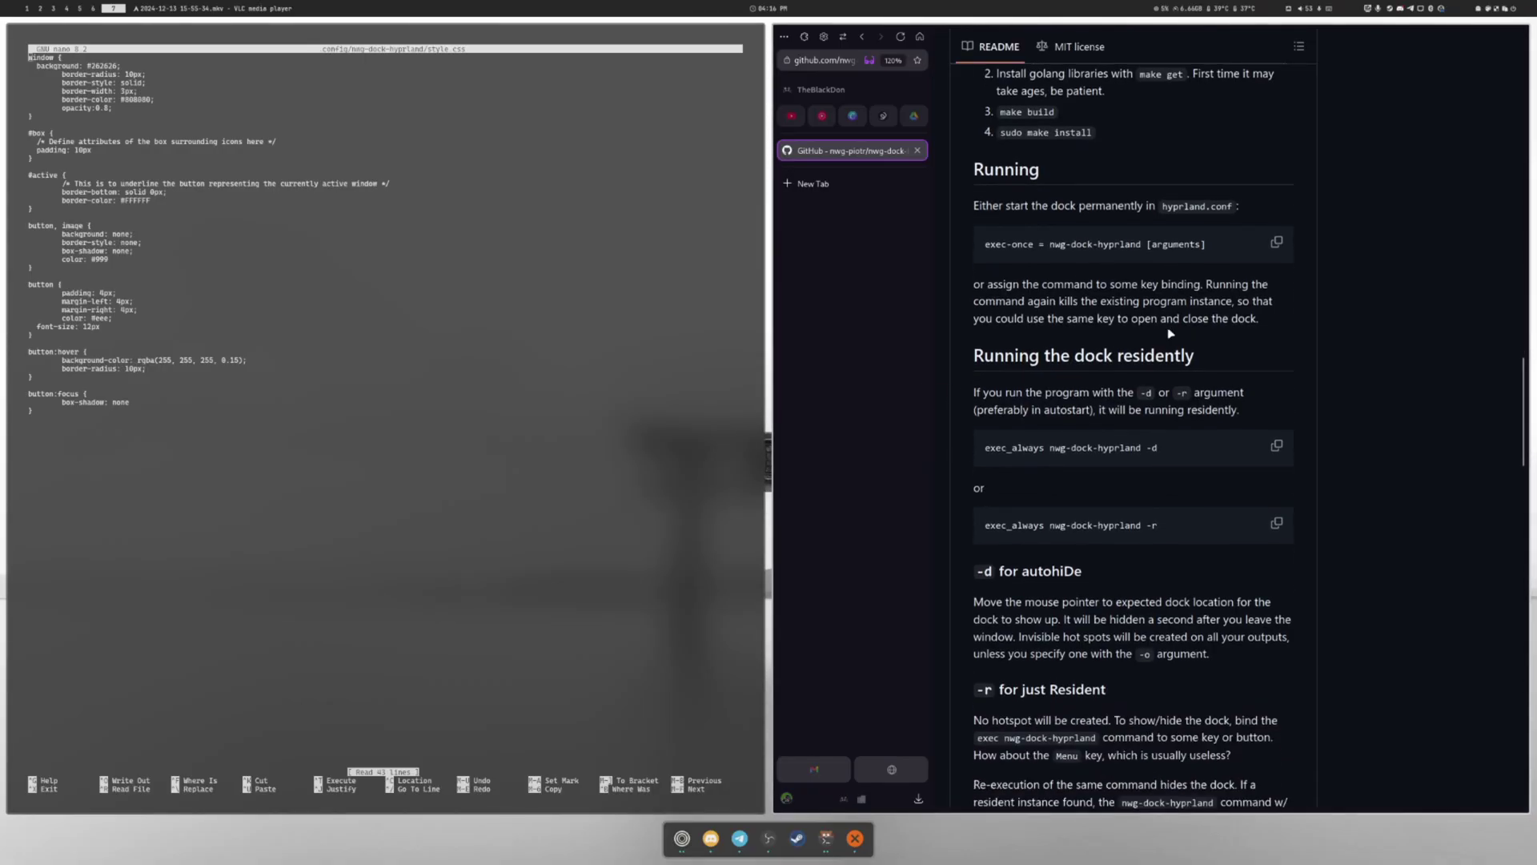
scroll(1153, 349, down, 2)
scroll(1154, 349, down, 2)
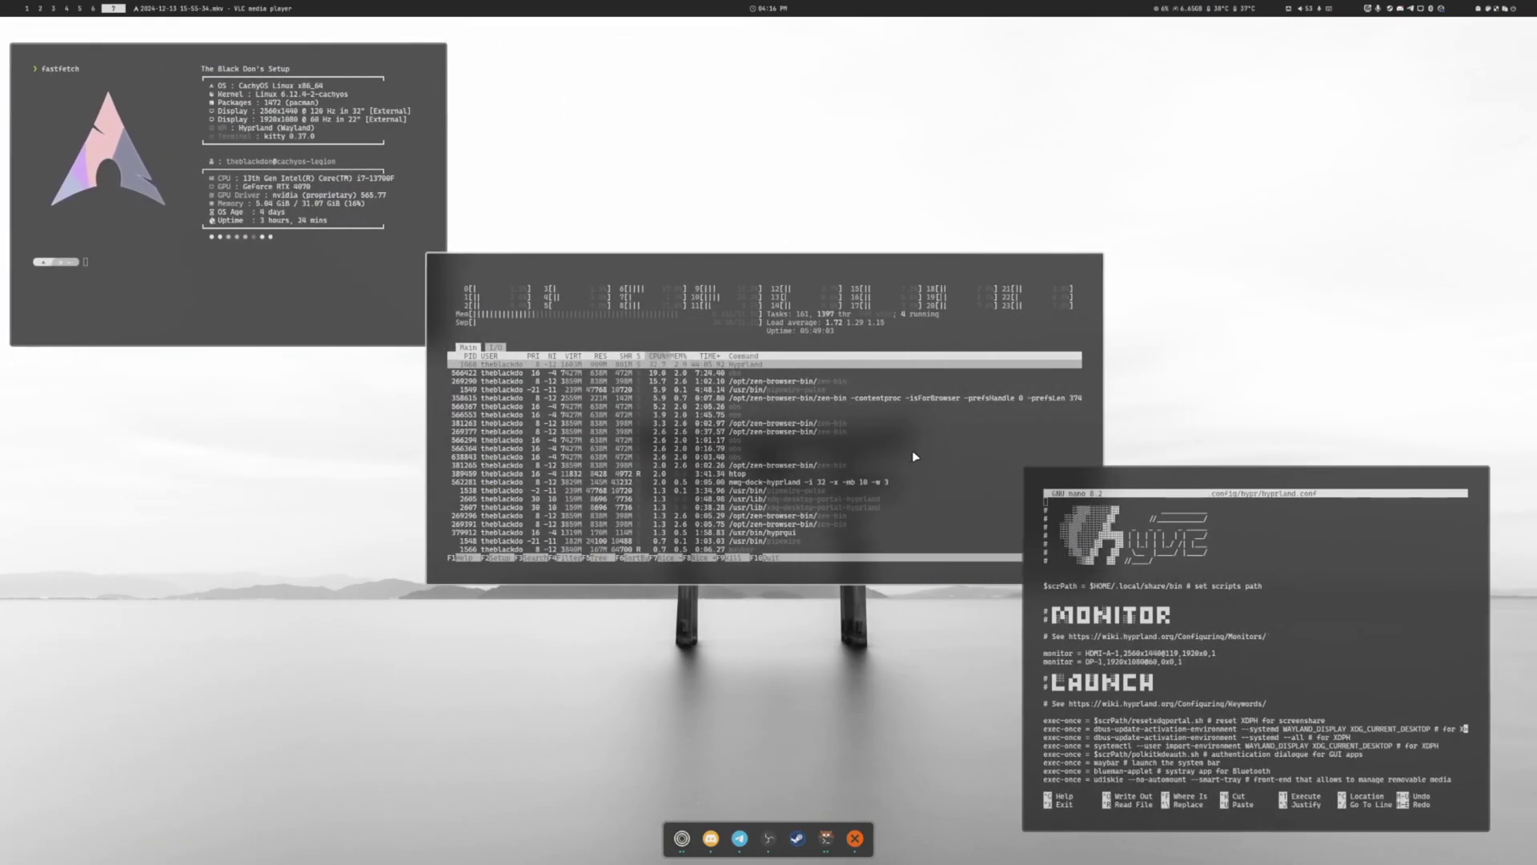
Scroll to the nwg-dock-hyprland exec-once line, enlarge the text, and highlight its -mb 10 -w 3 arguments.
scroll(1164, 574, down, 5)
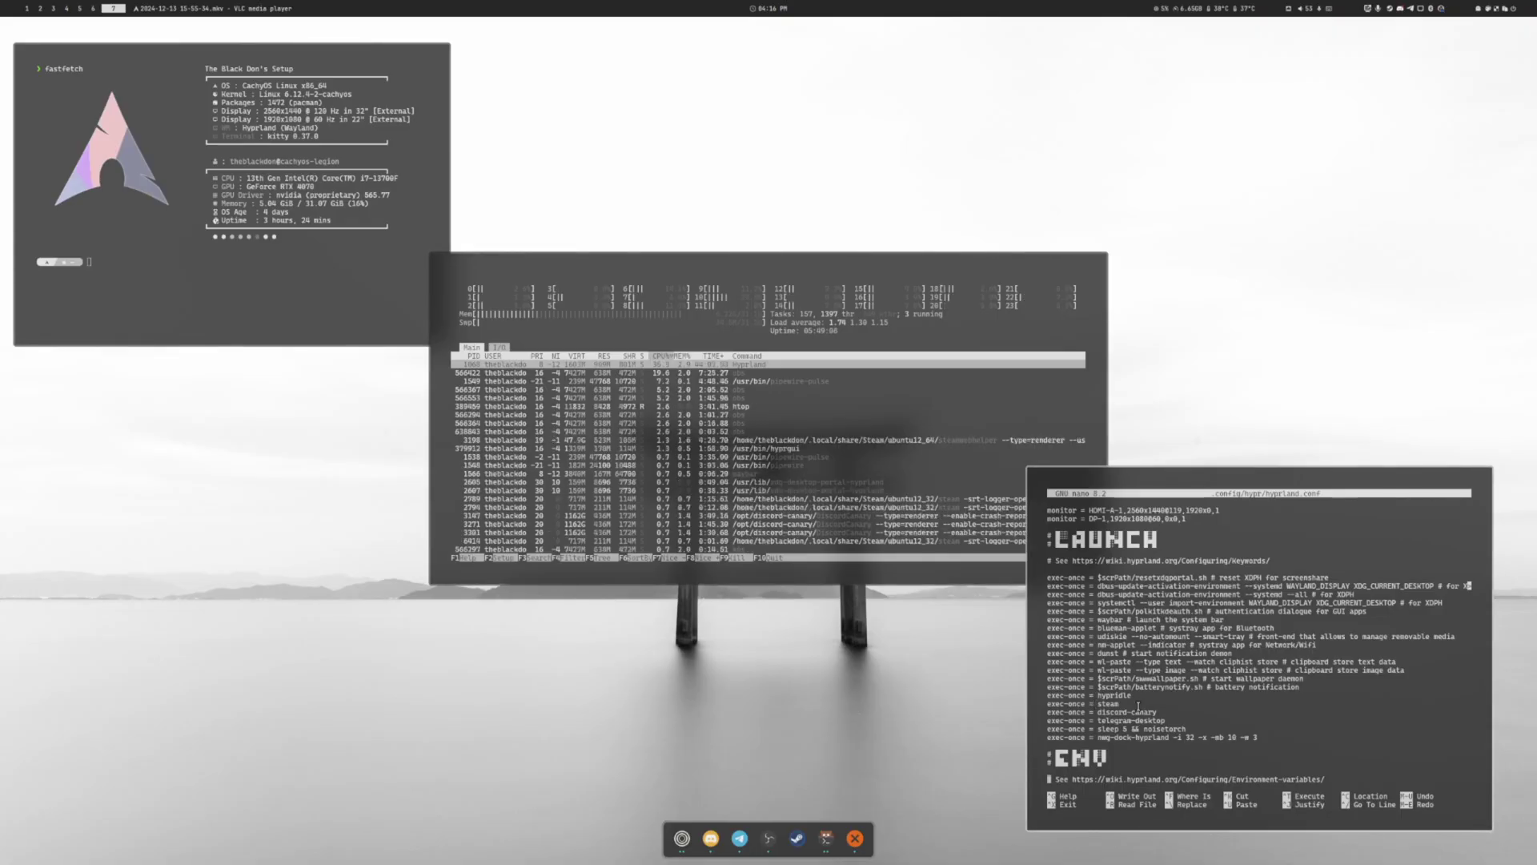
key(ctrl+shift+equal)
key(ctrl+shift+equal)
key(ctrl+shift+equal)
key(ctrl+shift+equal)
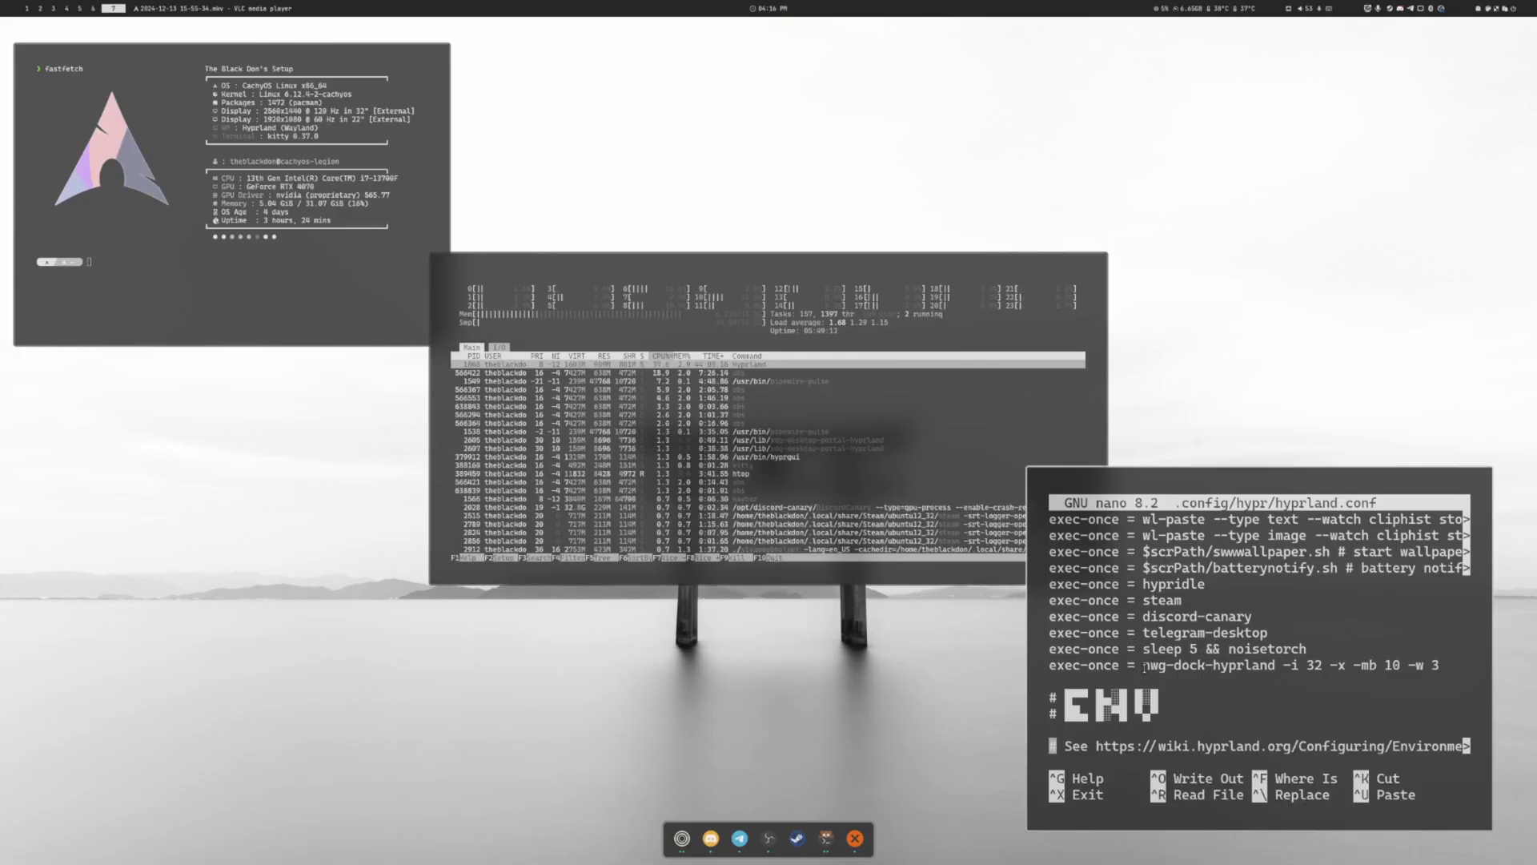
drag(1144, 668, 1377, 673)
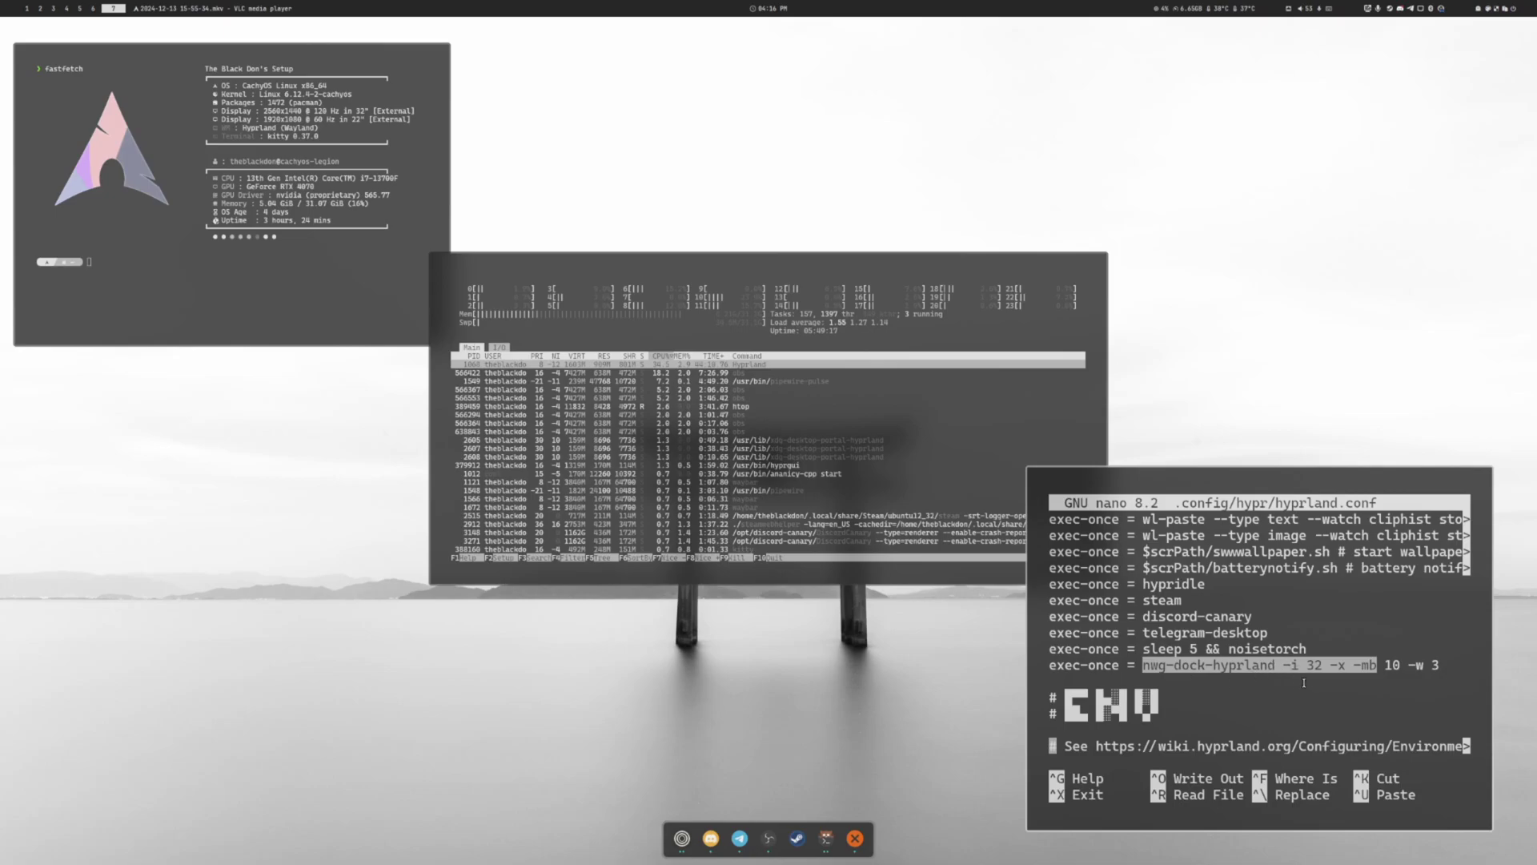
drag(1440, 667, 1239, 668)
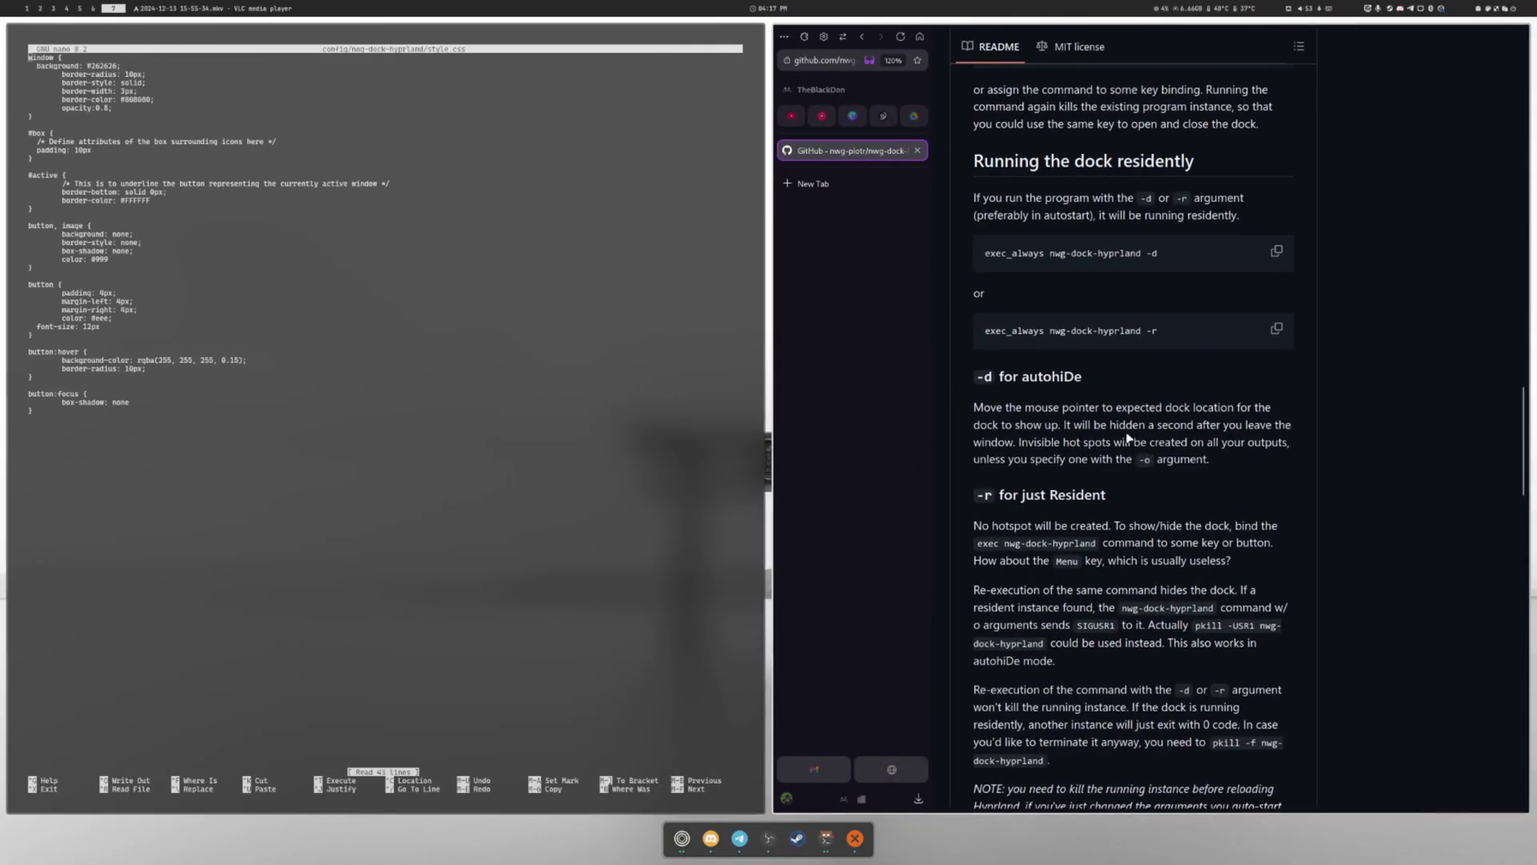
Scroll to the 'nwg-dock-hyprland -h' listing and highlight the -a option's 'Alignment in full width/height'.
scroll(1129, 437, down, 8)
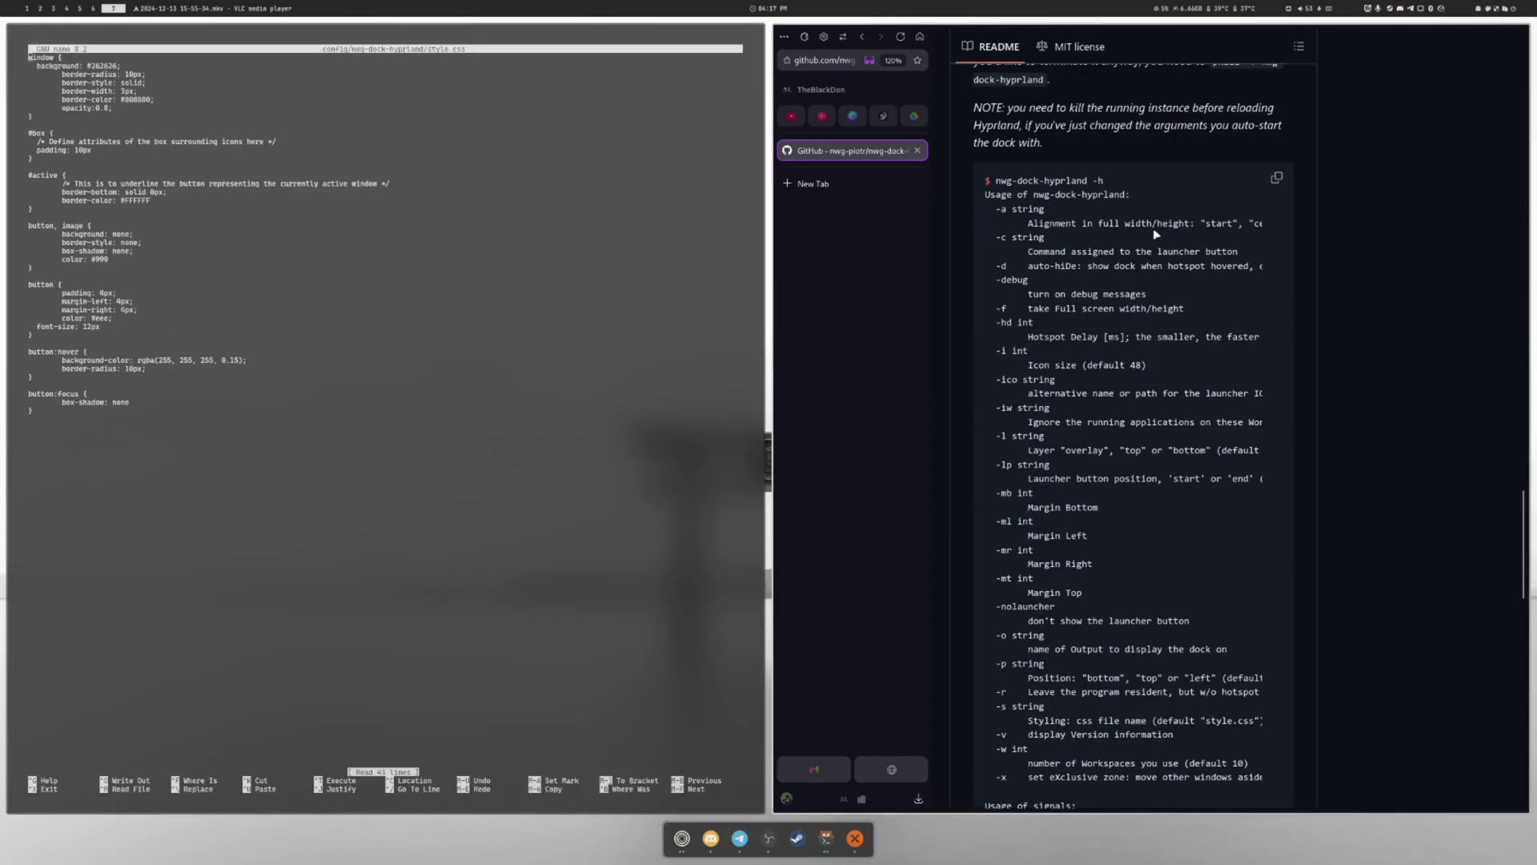
drag(1026, 222, 1043, 222)
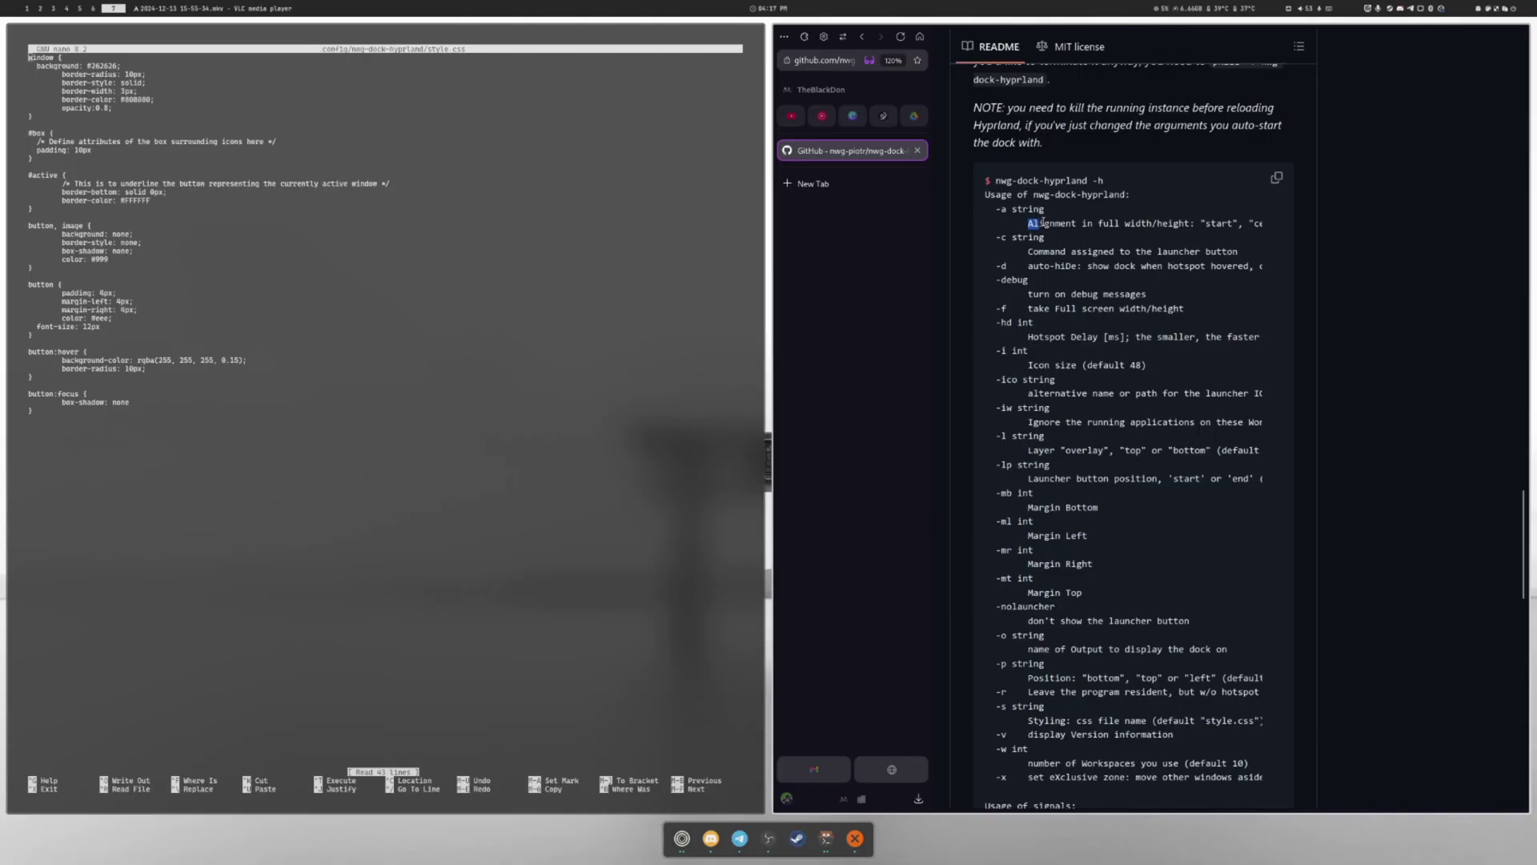
drag(1137, 225, 1211, 224)
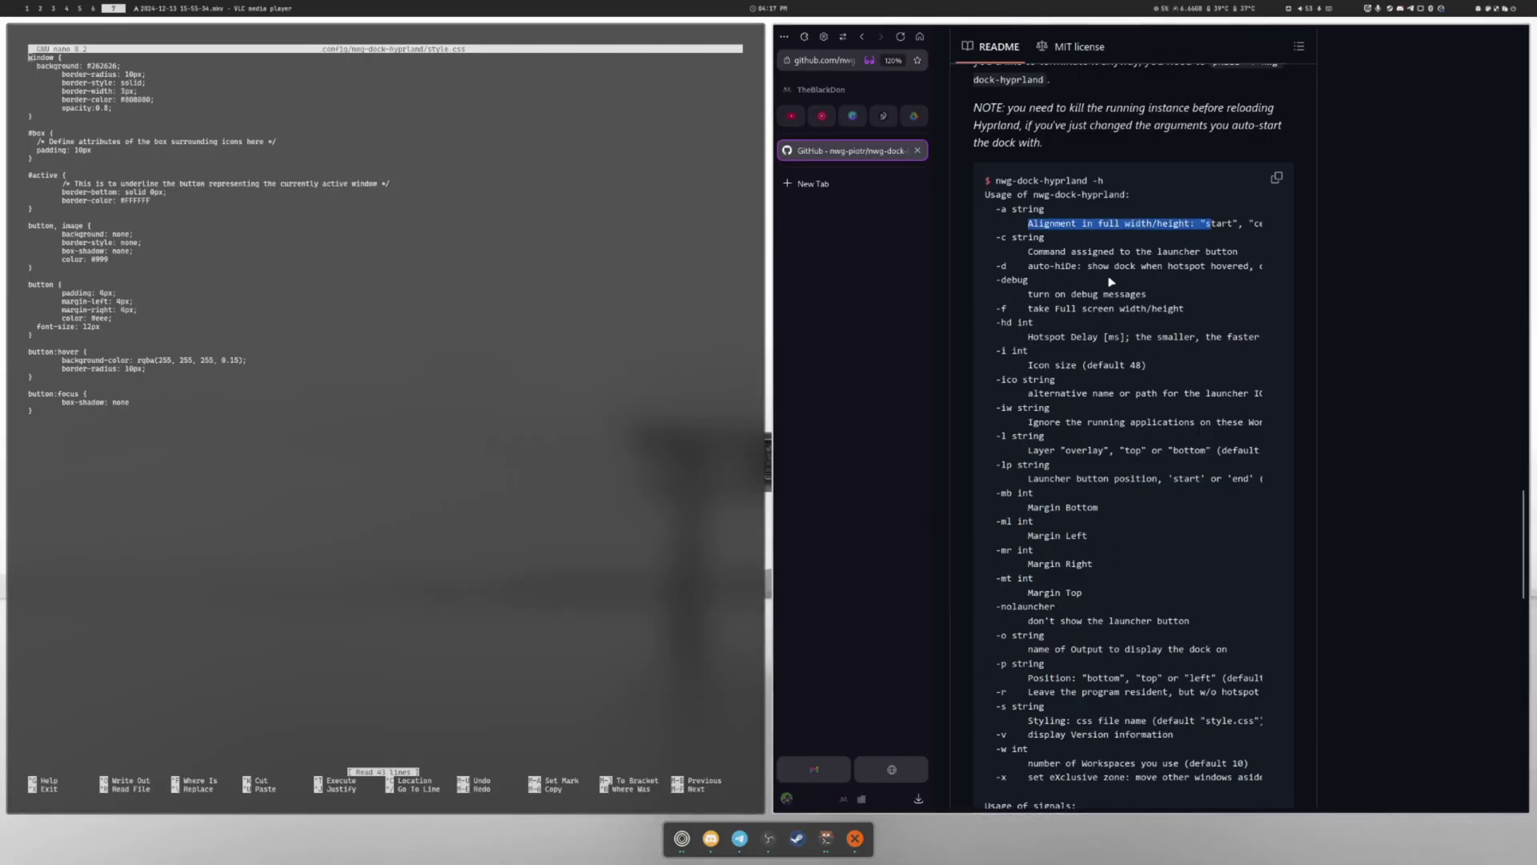
scroll(981, 663, down, 2)
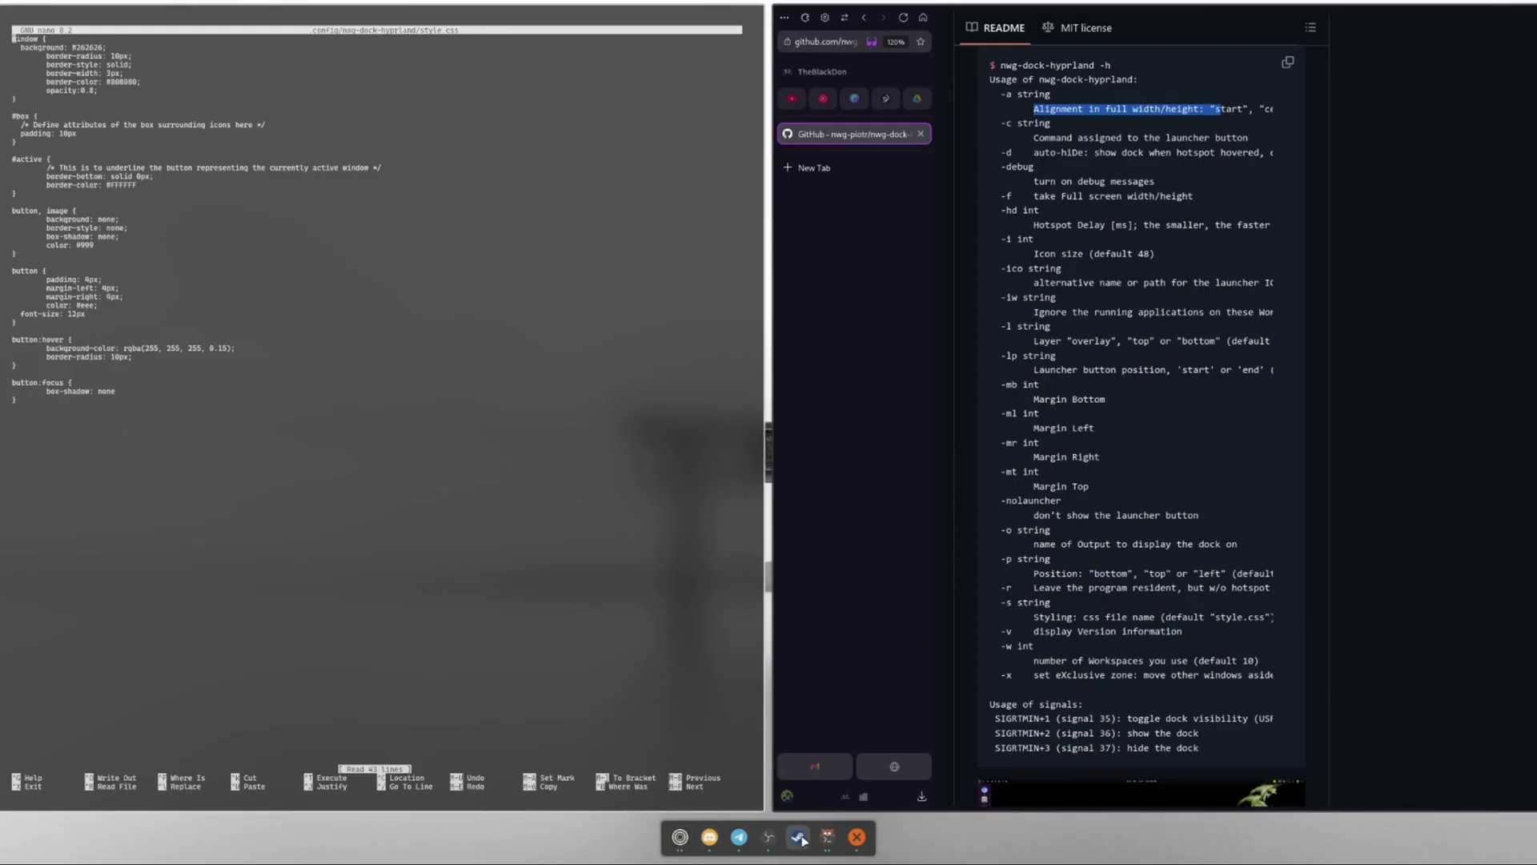
right_click(769, 836)
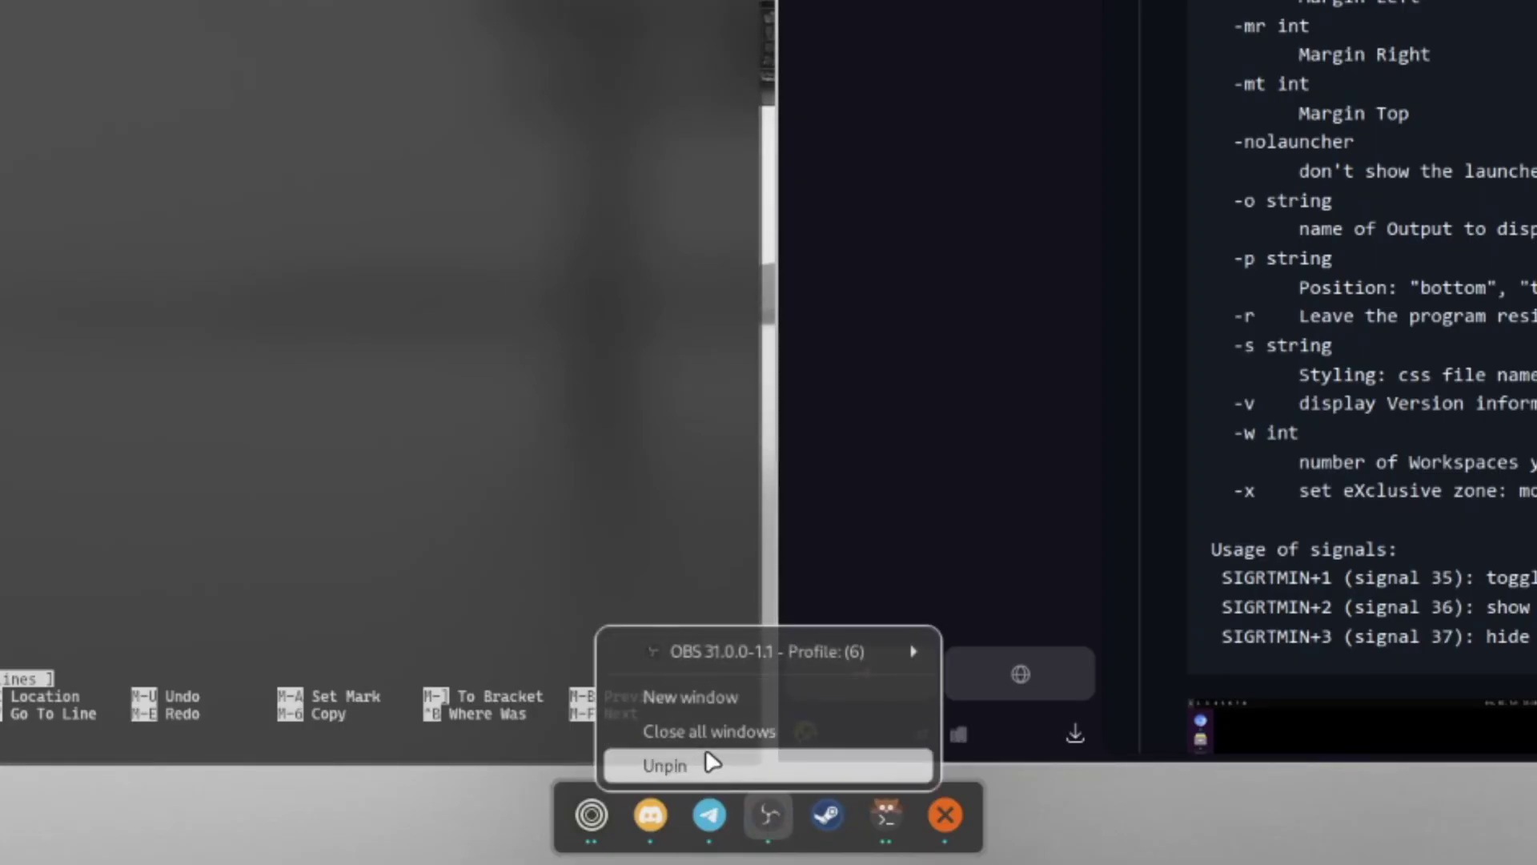
mouse_move(772, 644)
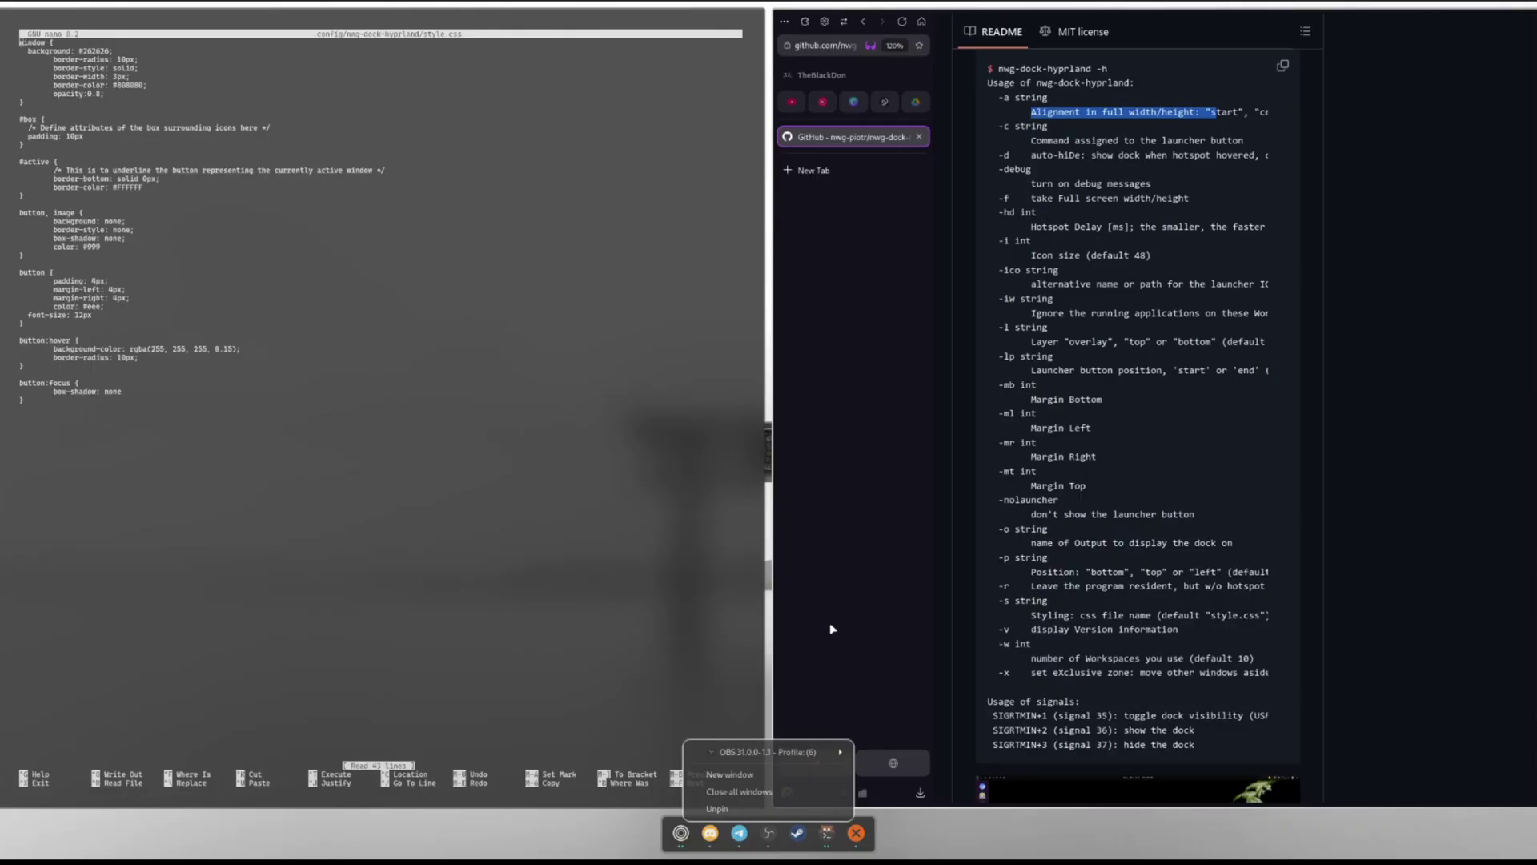
click(895, 819)
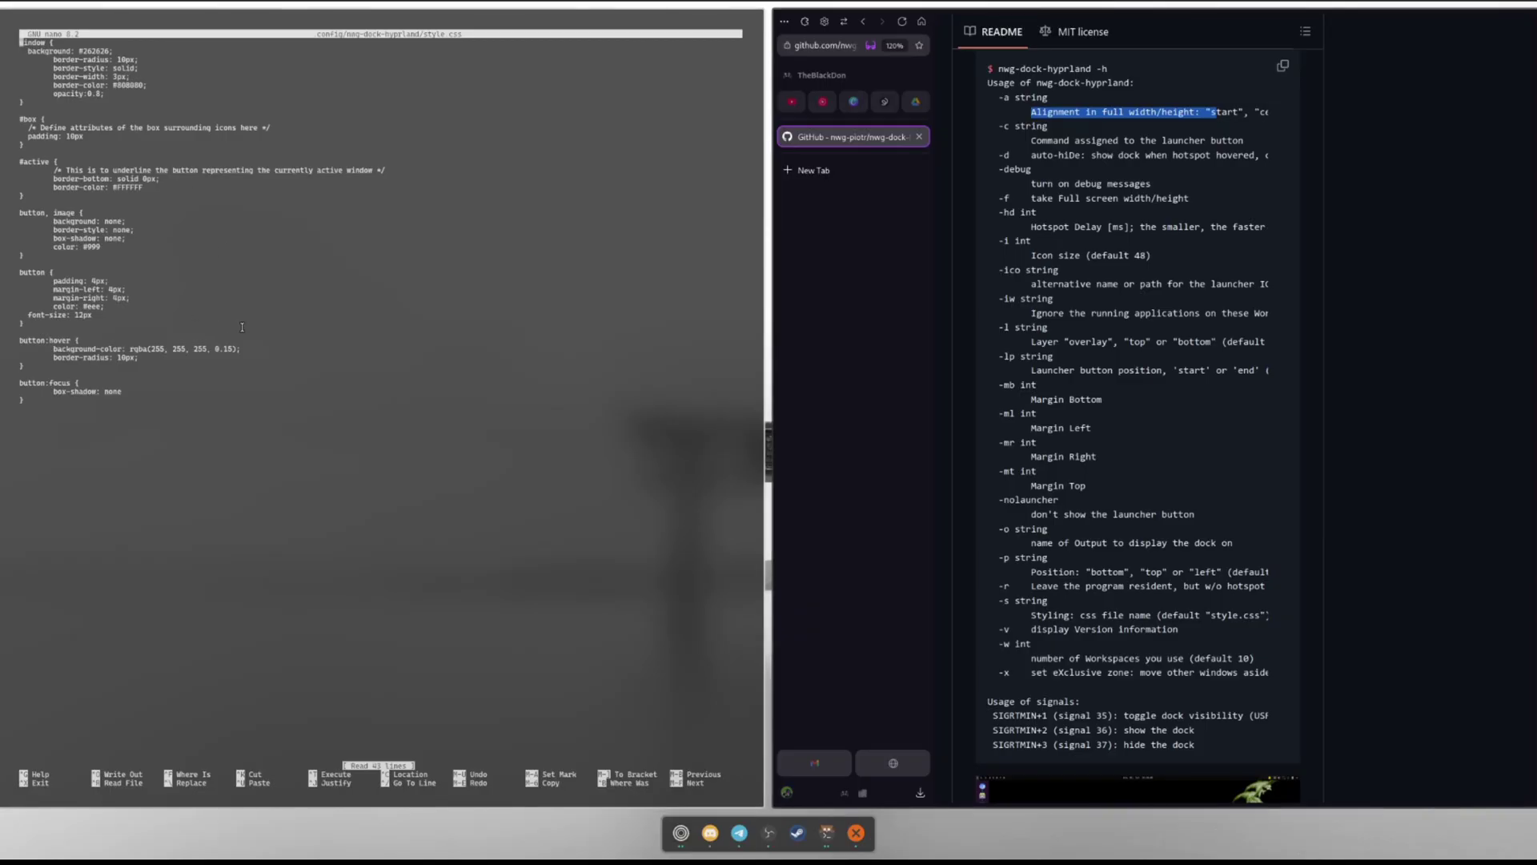
Enlarge the style.css text, browse the dock README, then switch to workspace 1 with HyprGUI.
key(ctrl+plus)
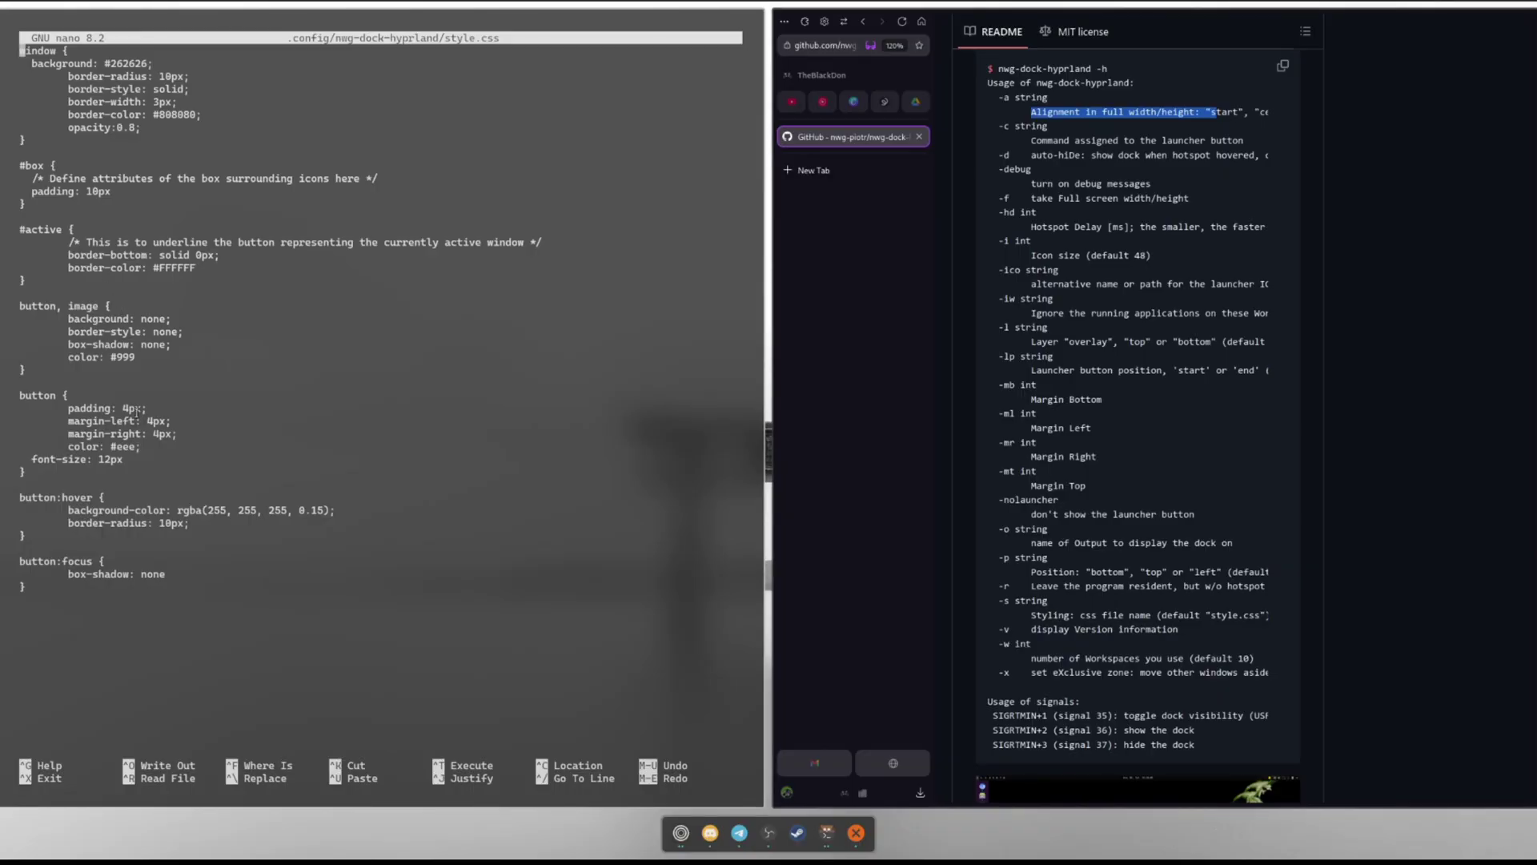
scroll(1160, 436, down, 8)
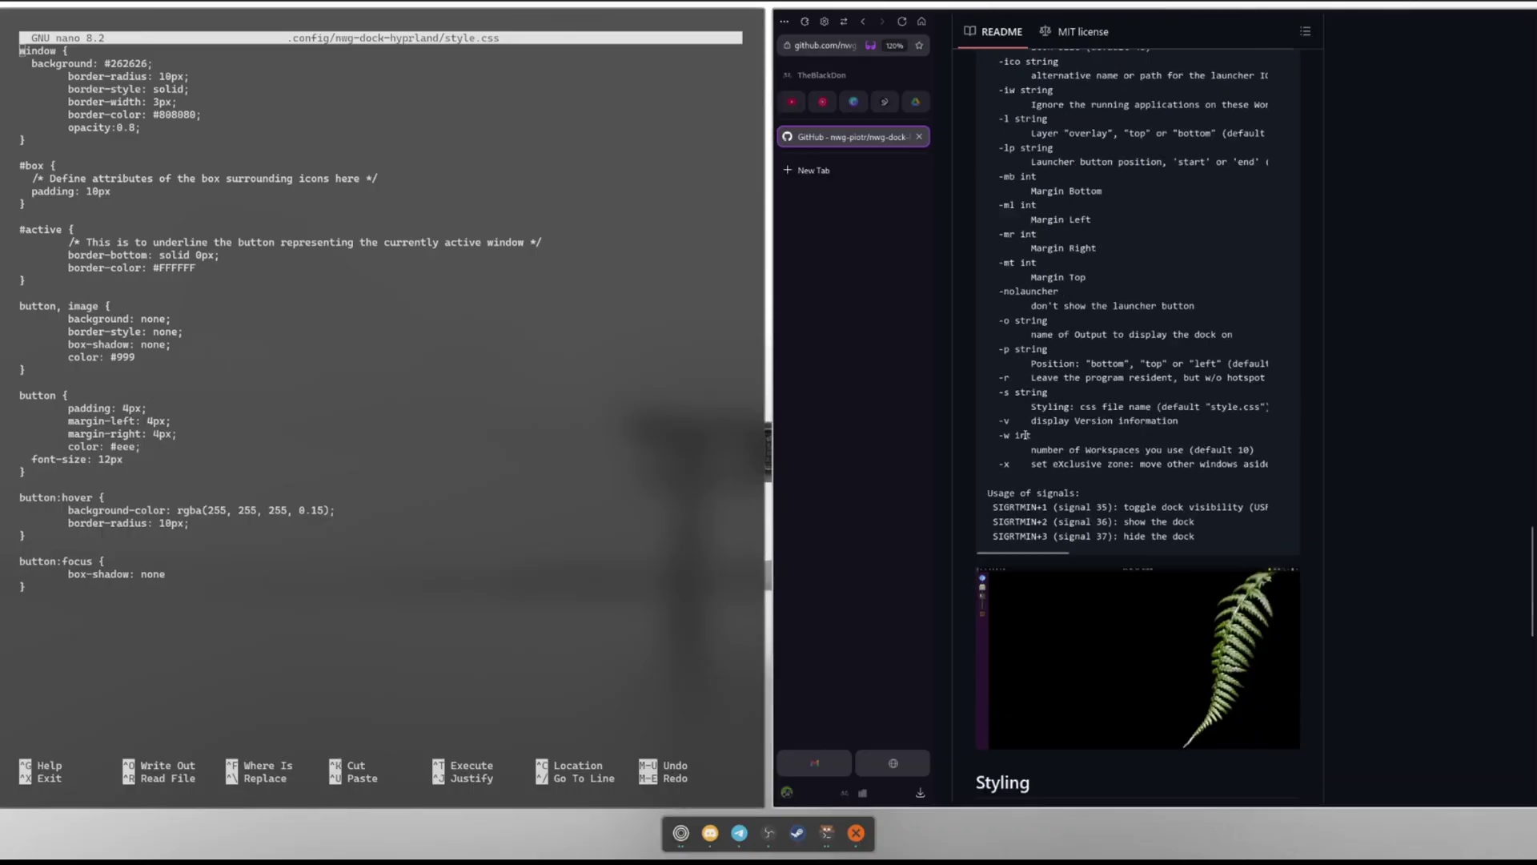
scroll(1160, 436, down, 2)
scroll(1160, 436, down, 7)
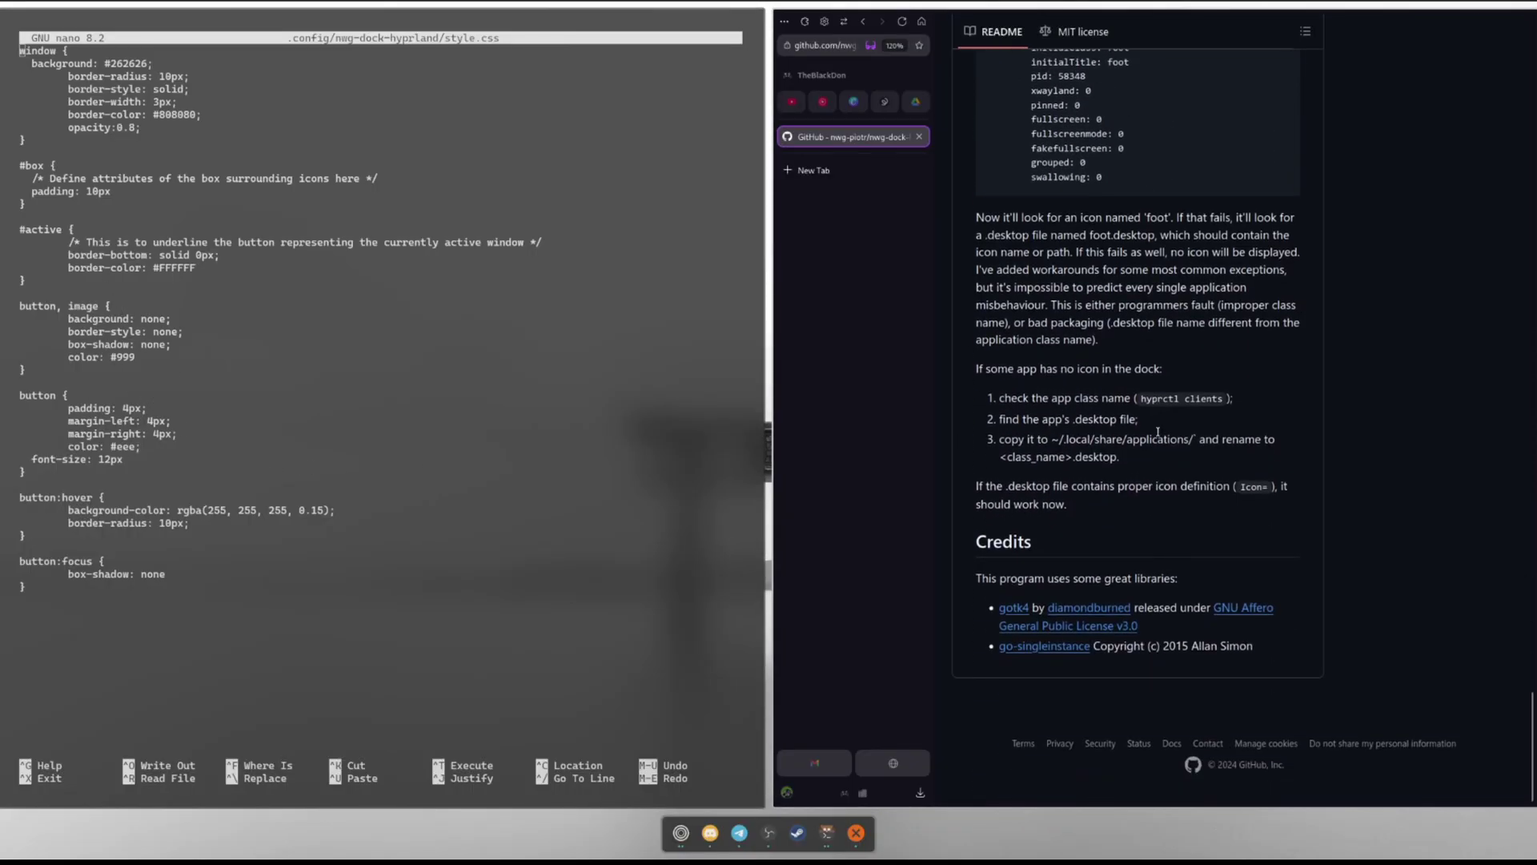
scroll(1160, 437, up, 7)
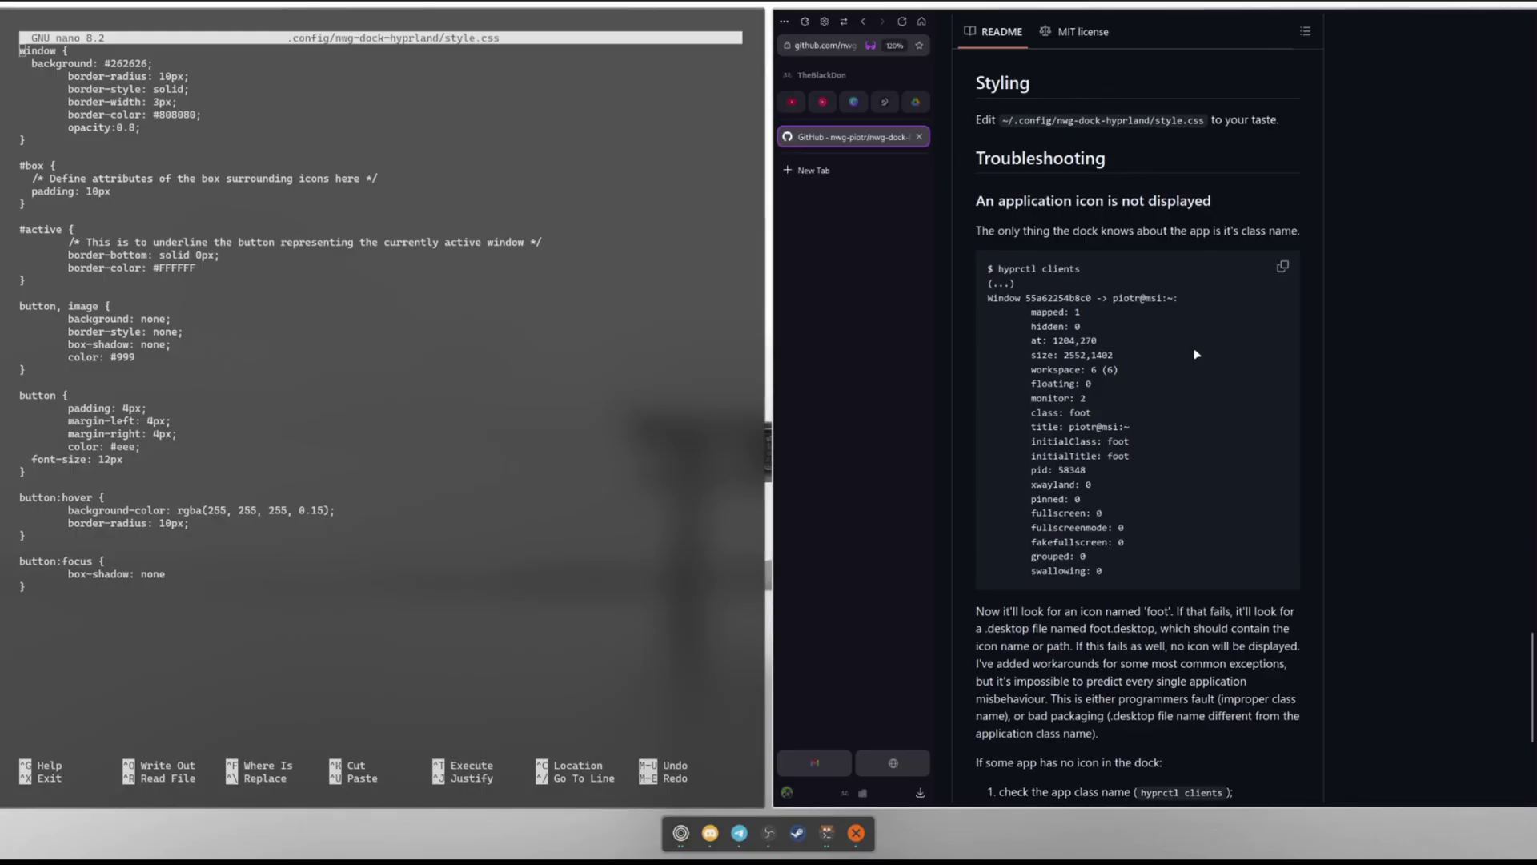
scroll(1201, 375, up, 10)
scroll(1201, 374, down, 4)
scroll(1195, 373, up, 5)
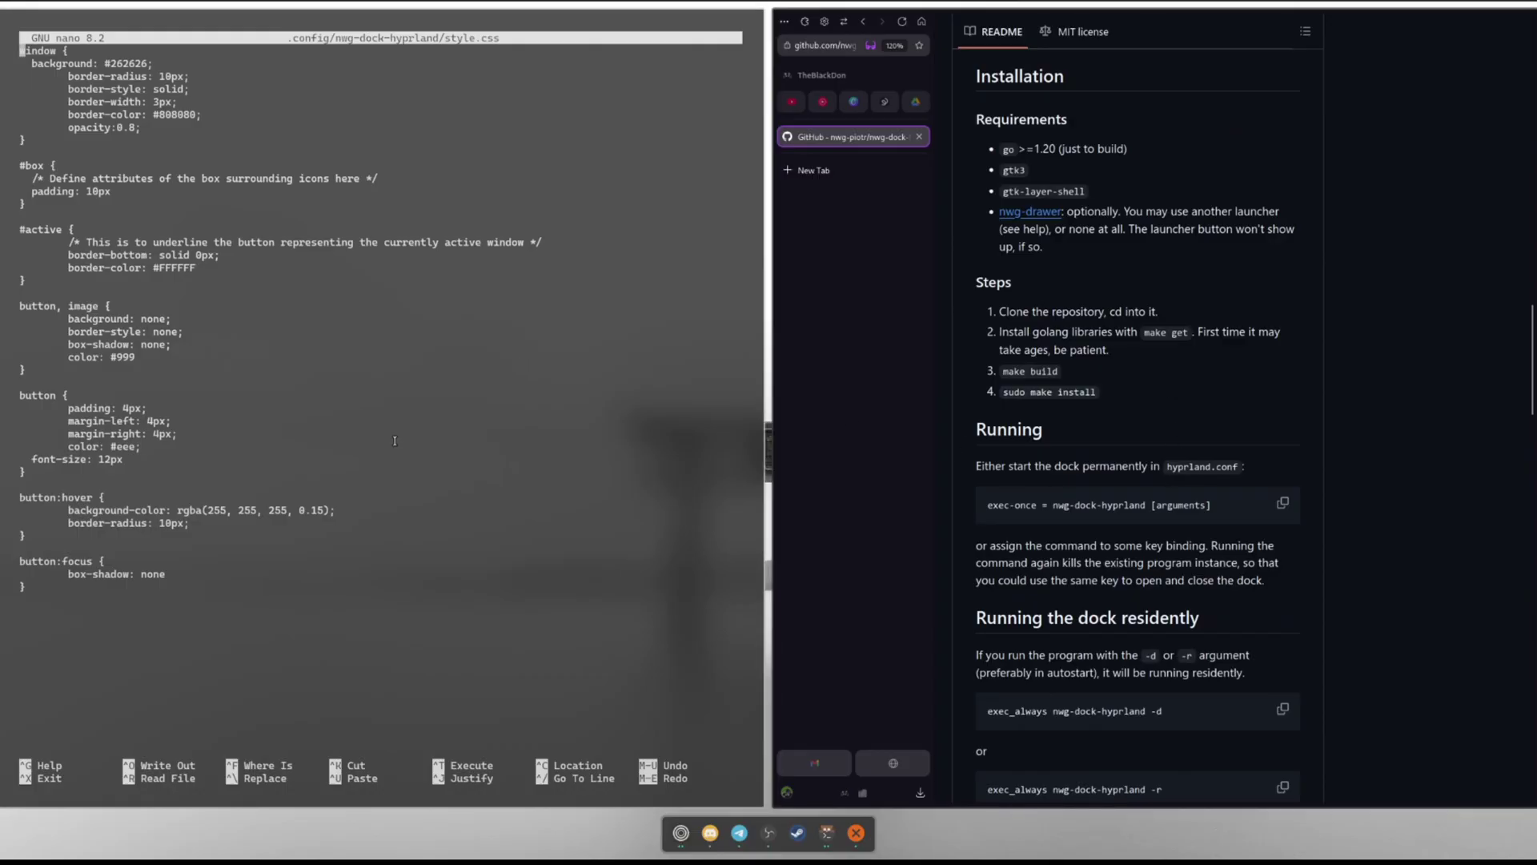
scroll(1183, 493, up, 4)
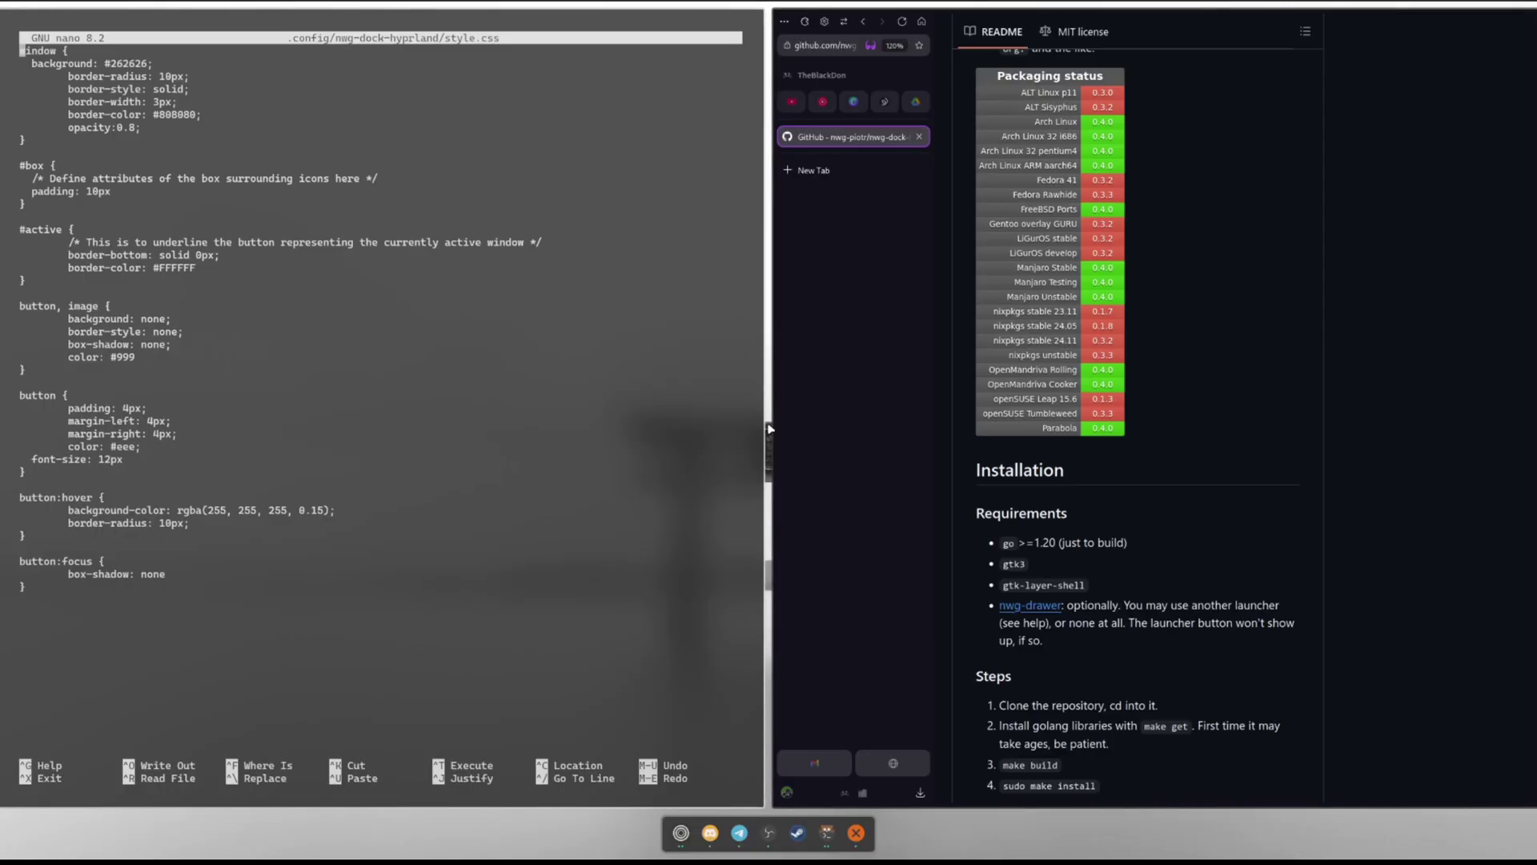
key(super+1)
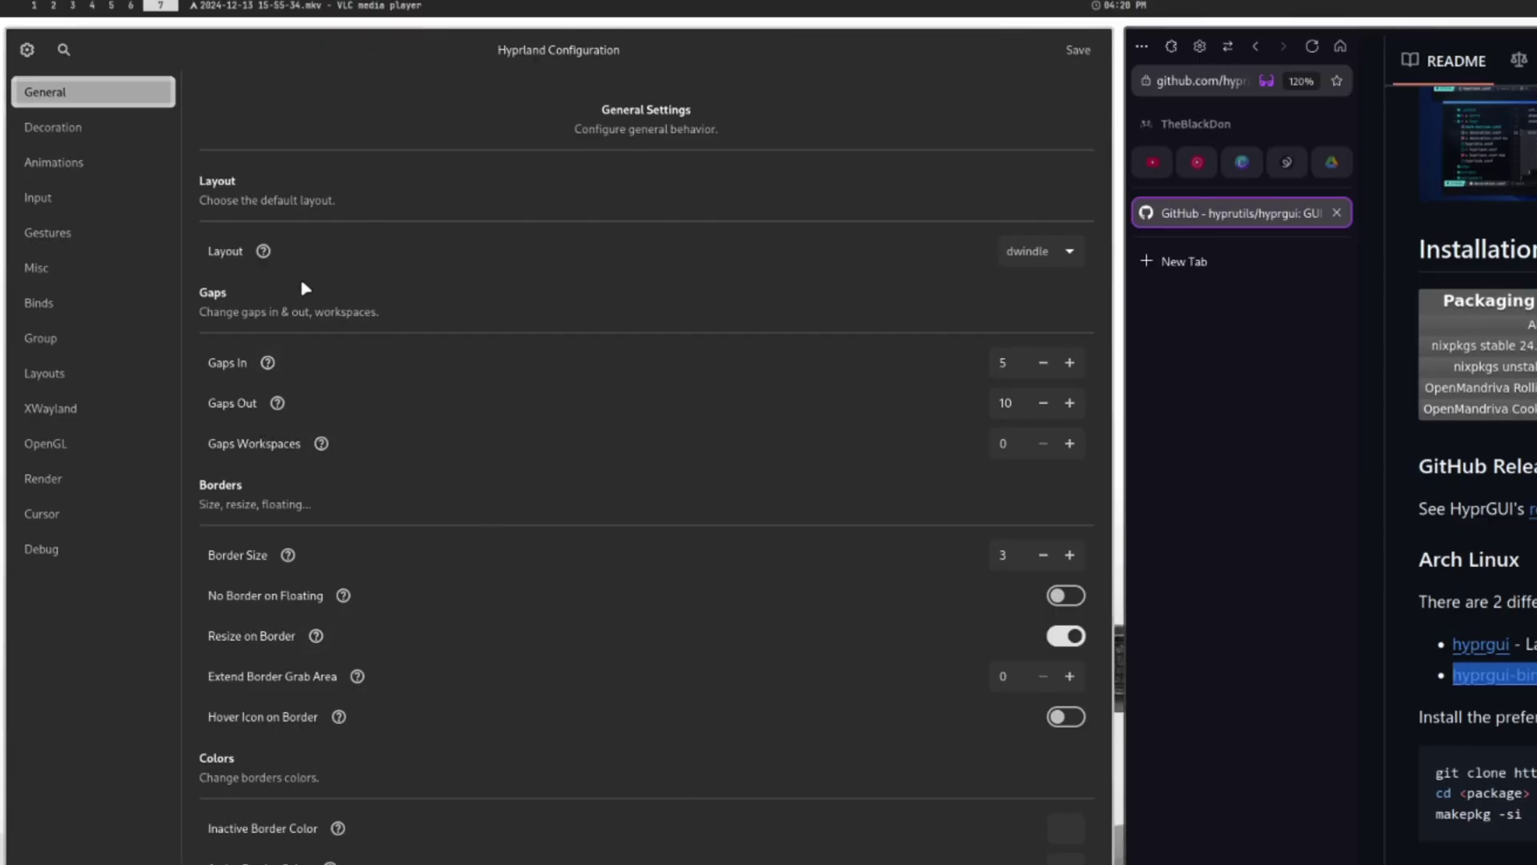
Browse HyprGUI's Decoration settings page, then its Animations page.
click(94, 130)
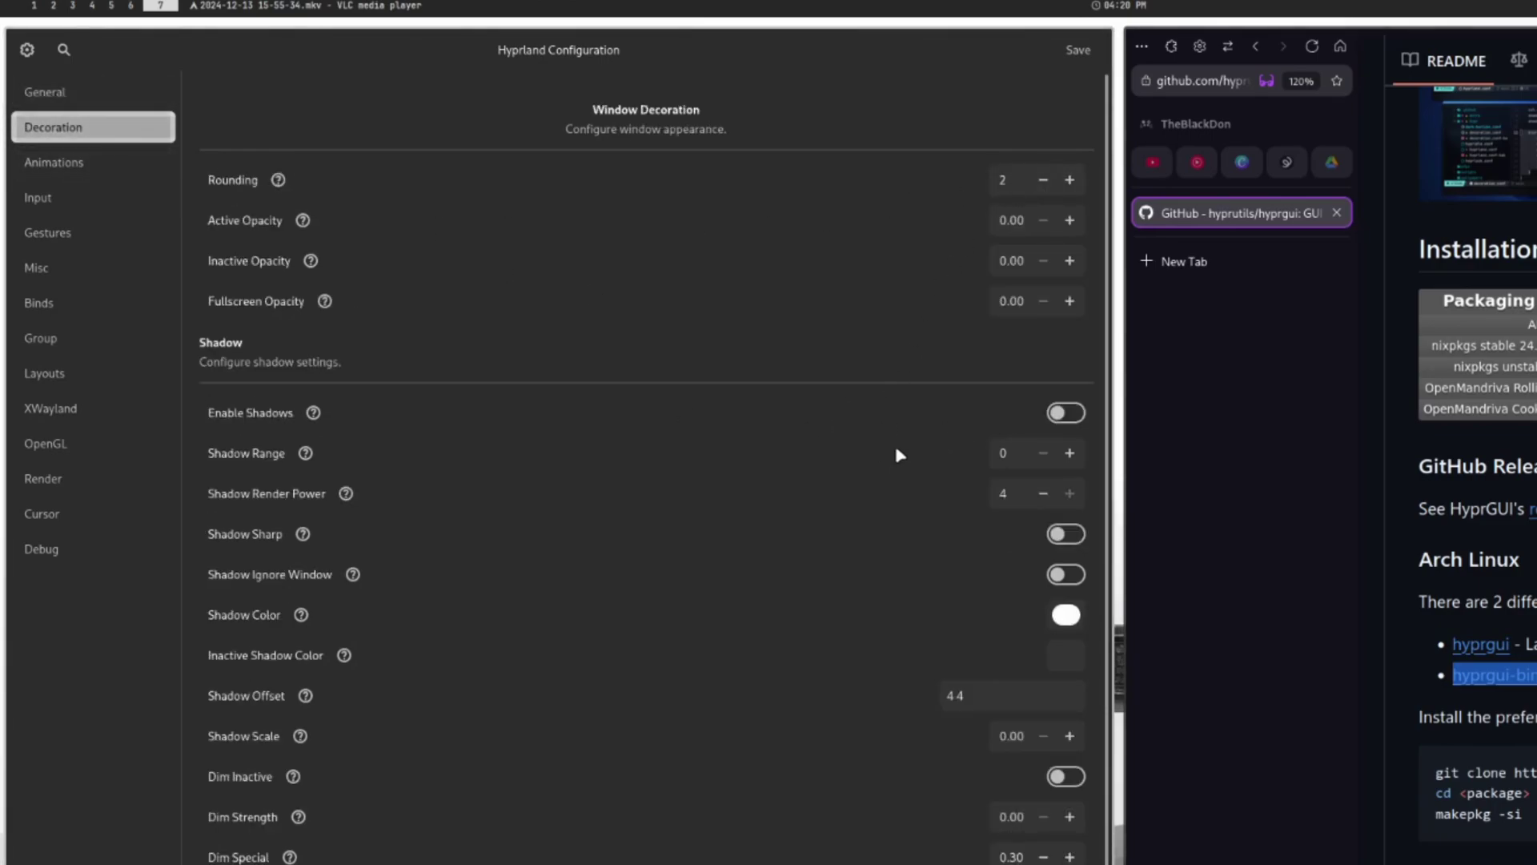
scroll(696, 582, down, 10)
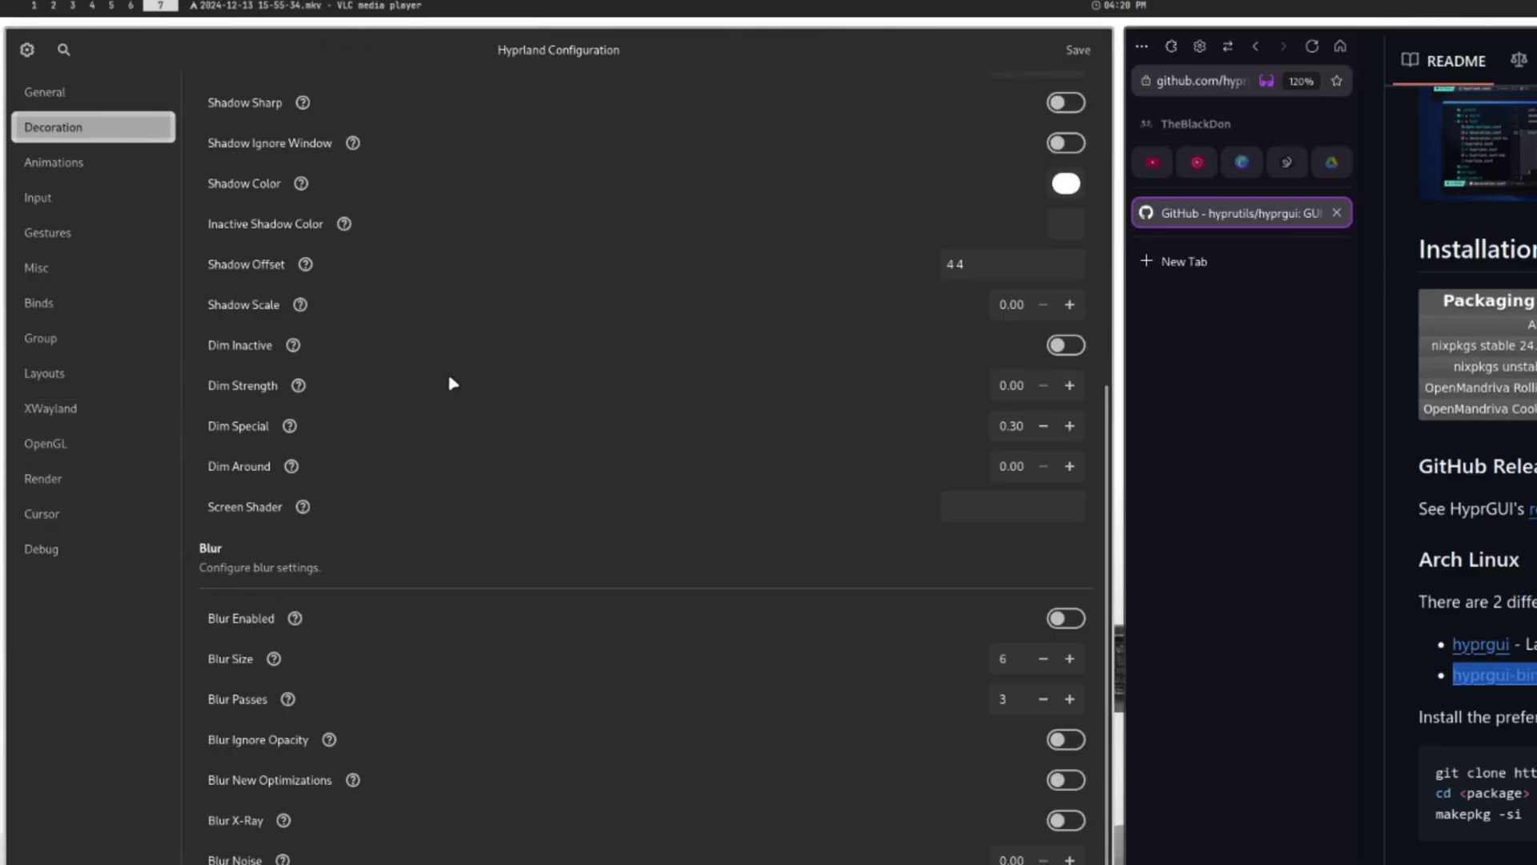
click(120, 163)
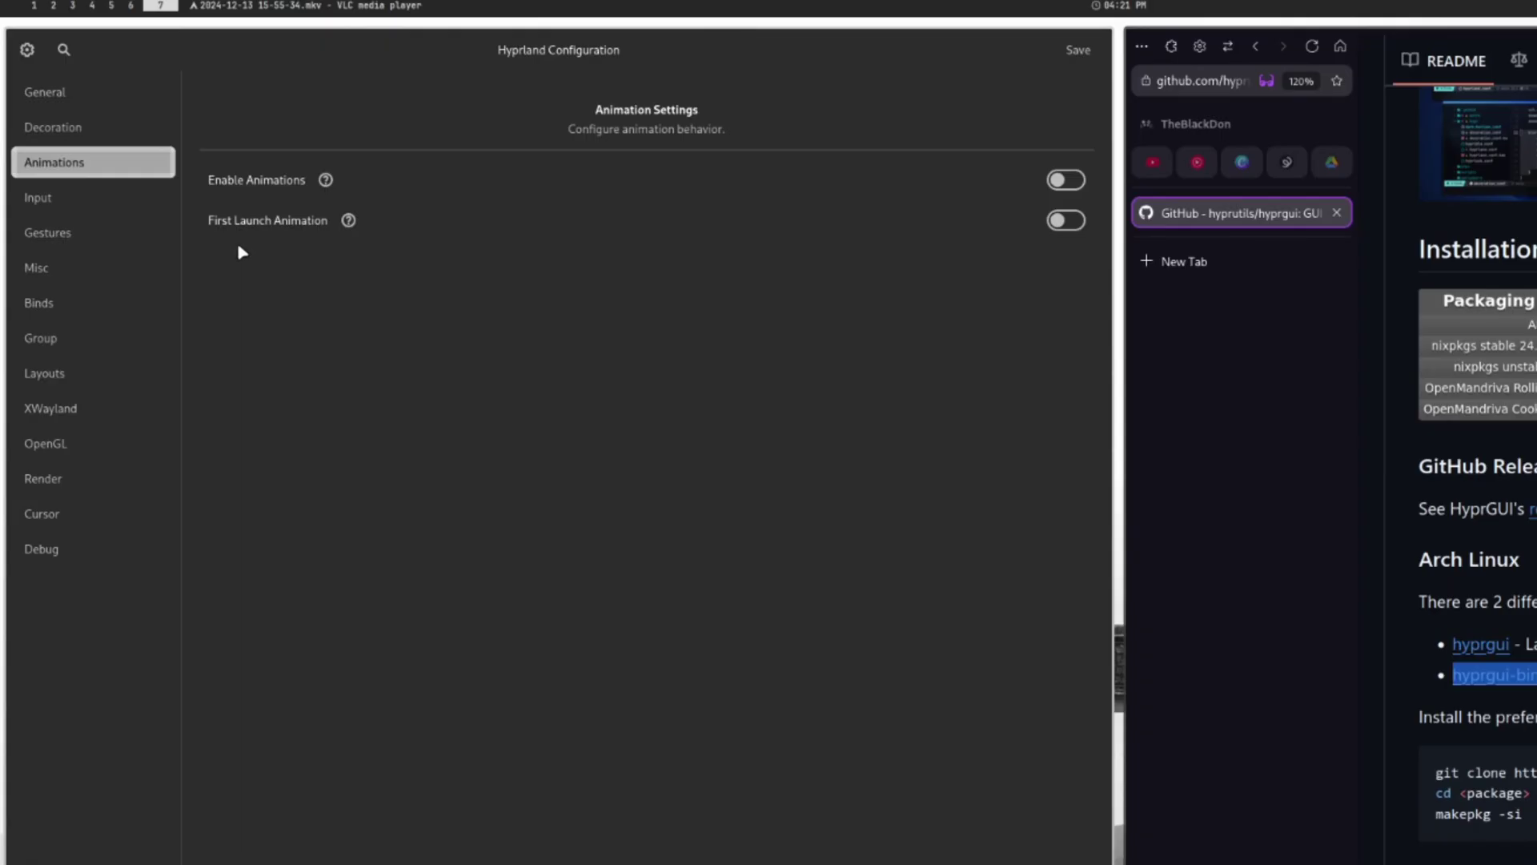
Go through the Input, Gestures and Misc pages, ending on Binds.
click(80, 197)
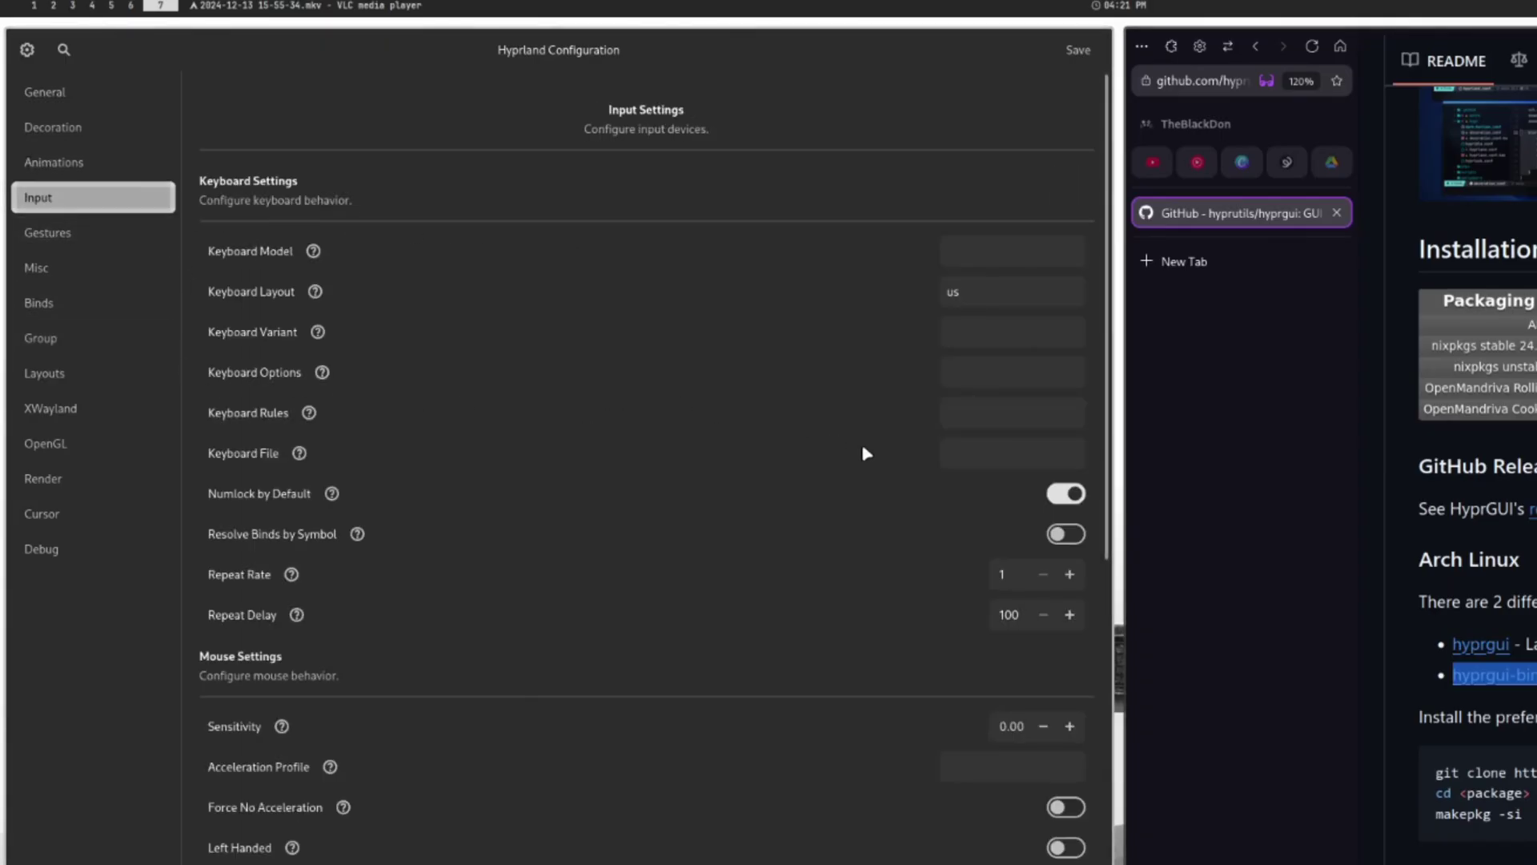
click(112, 232)
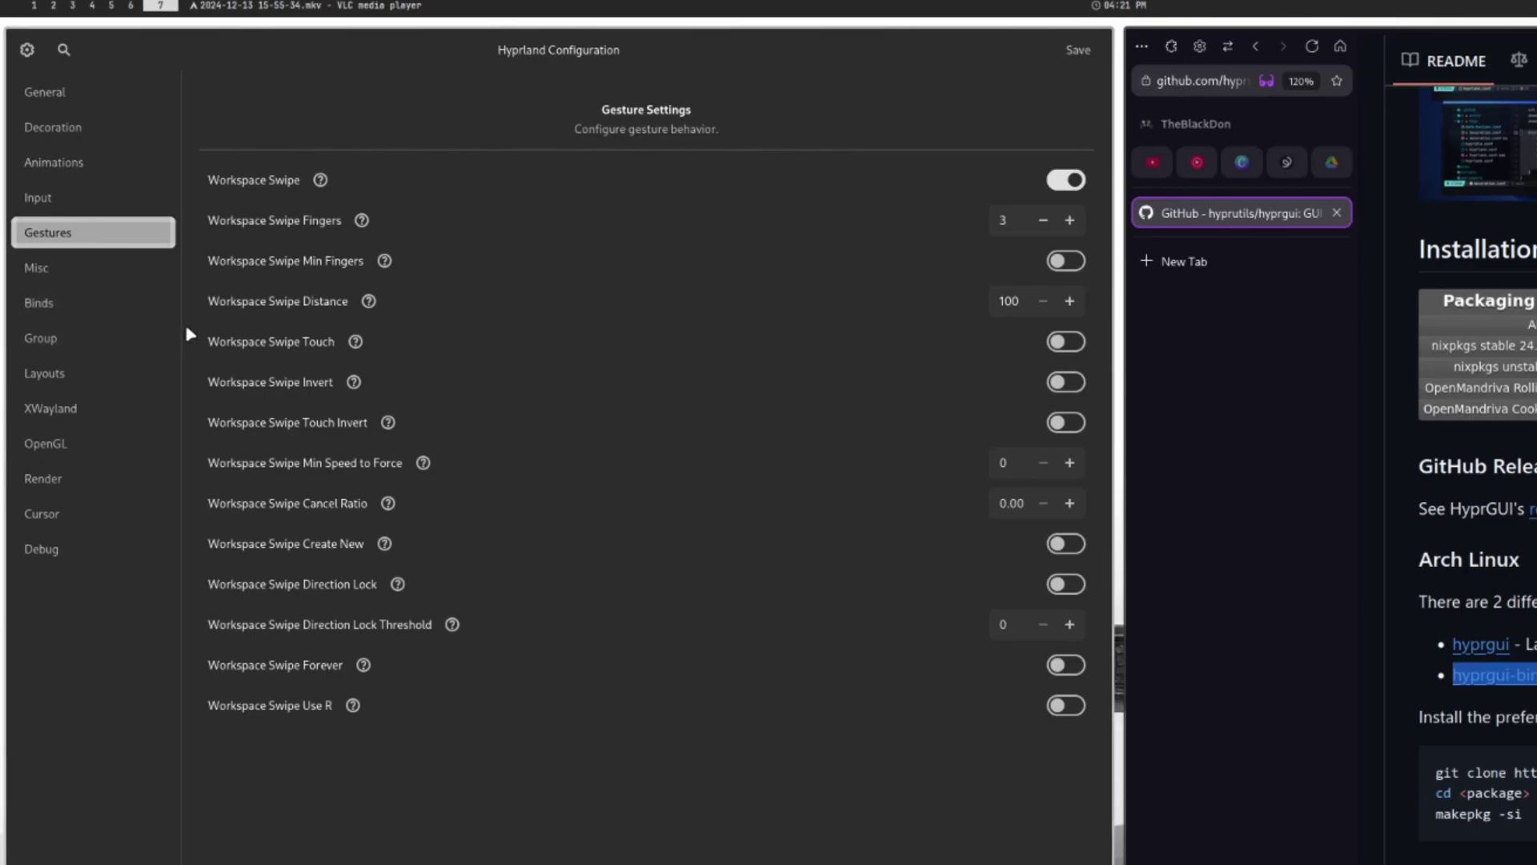
click(108, 271)
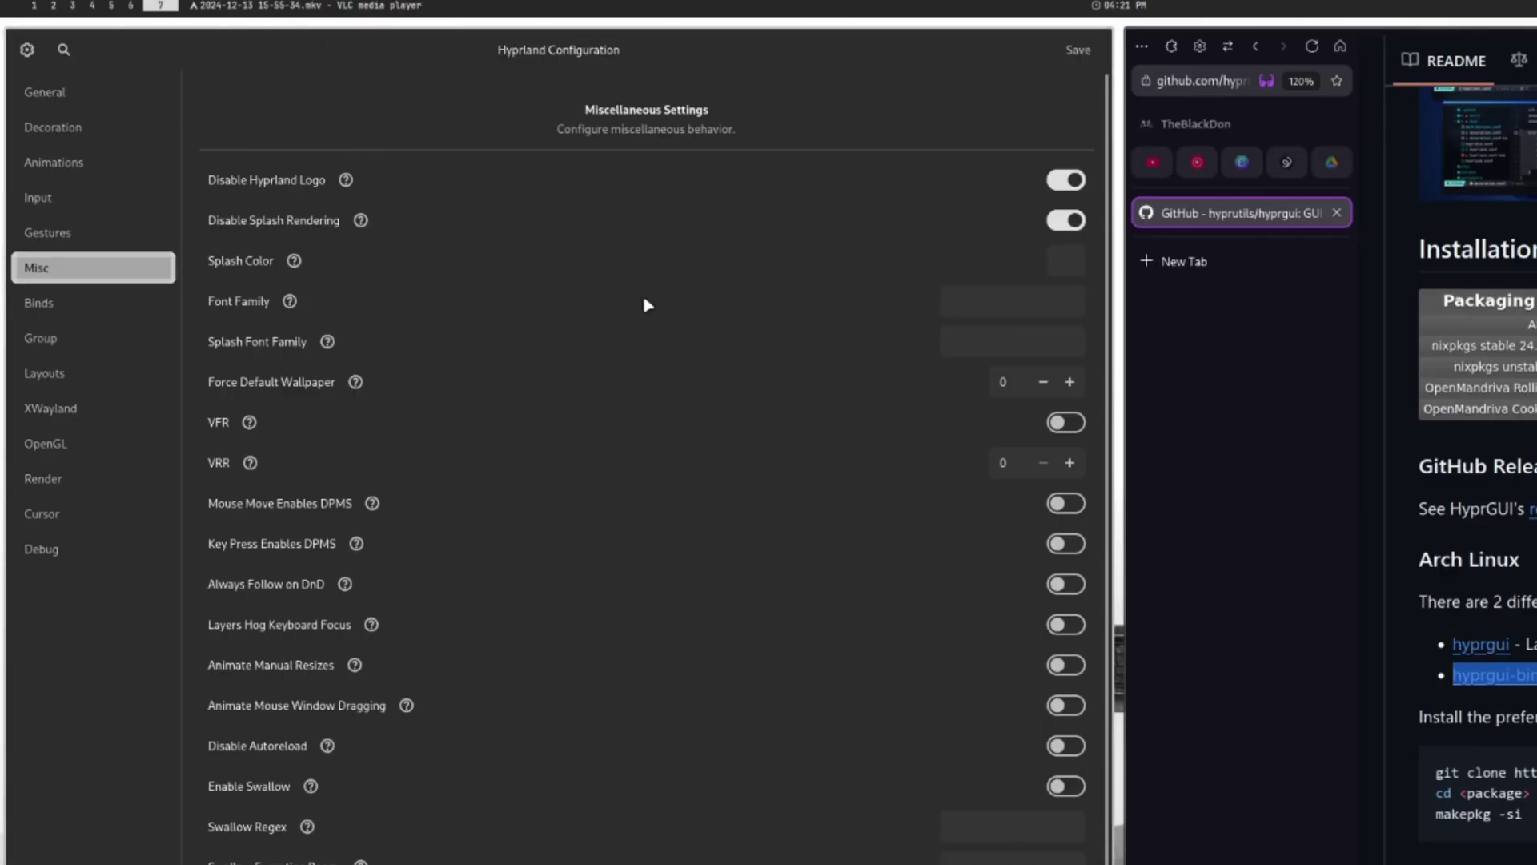
scroll(615, 530, down, 2)
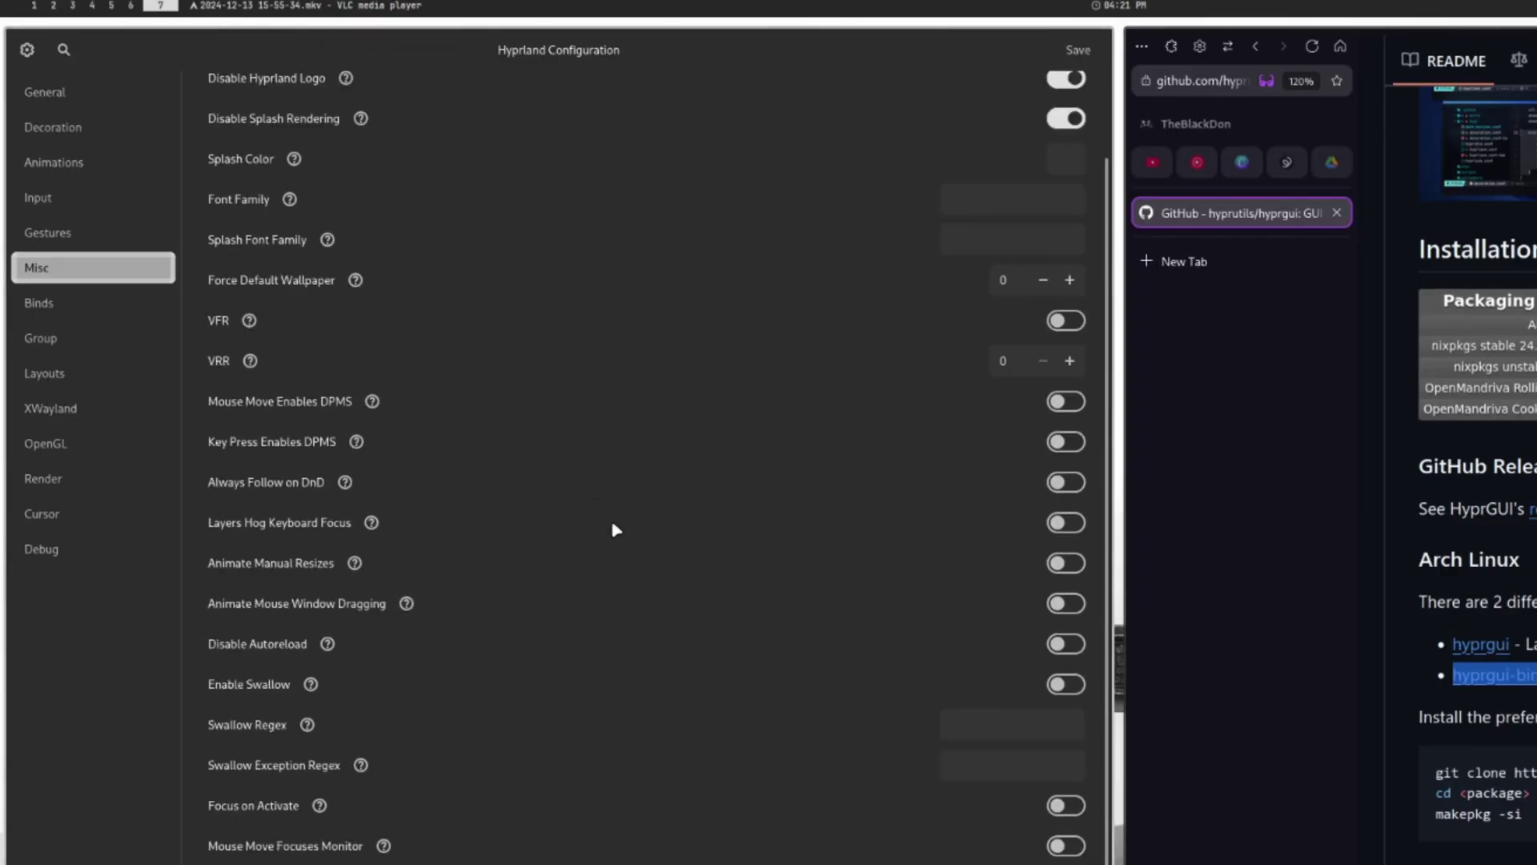
scroll(588, 498, down, 3)
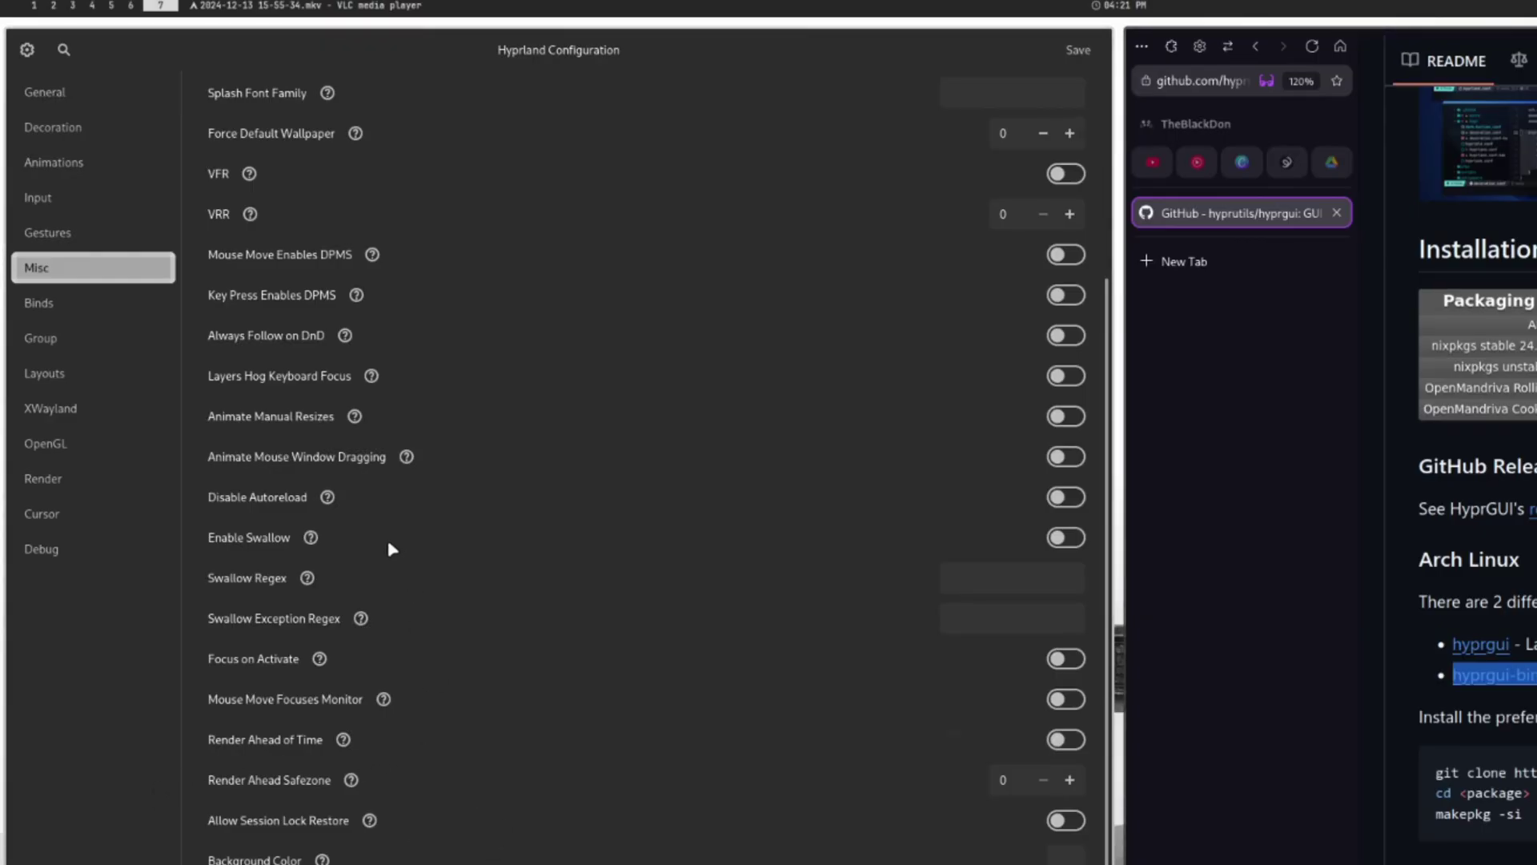
click(44, 304)
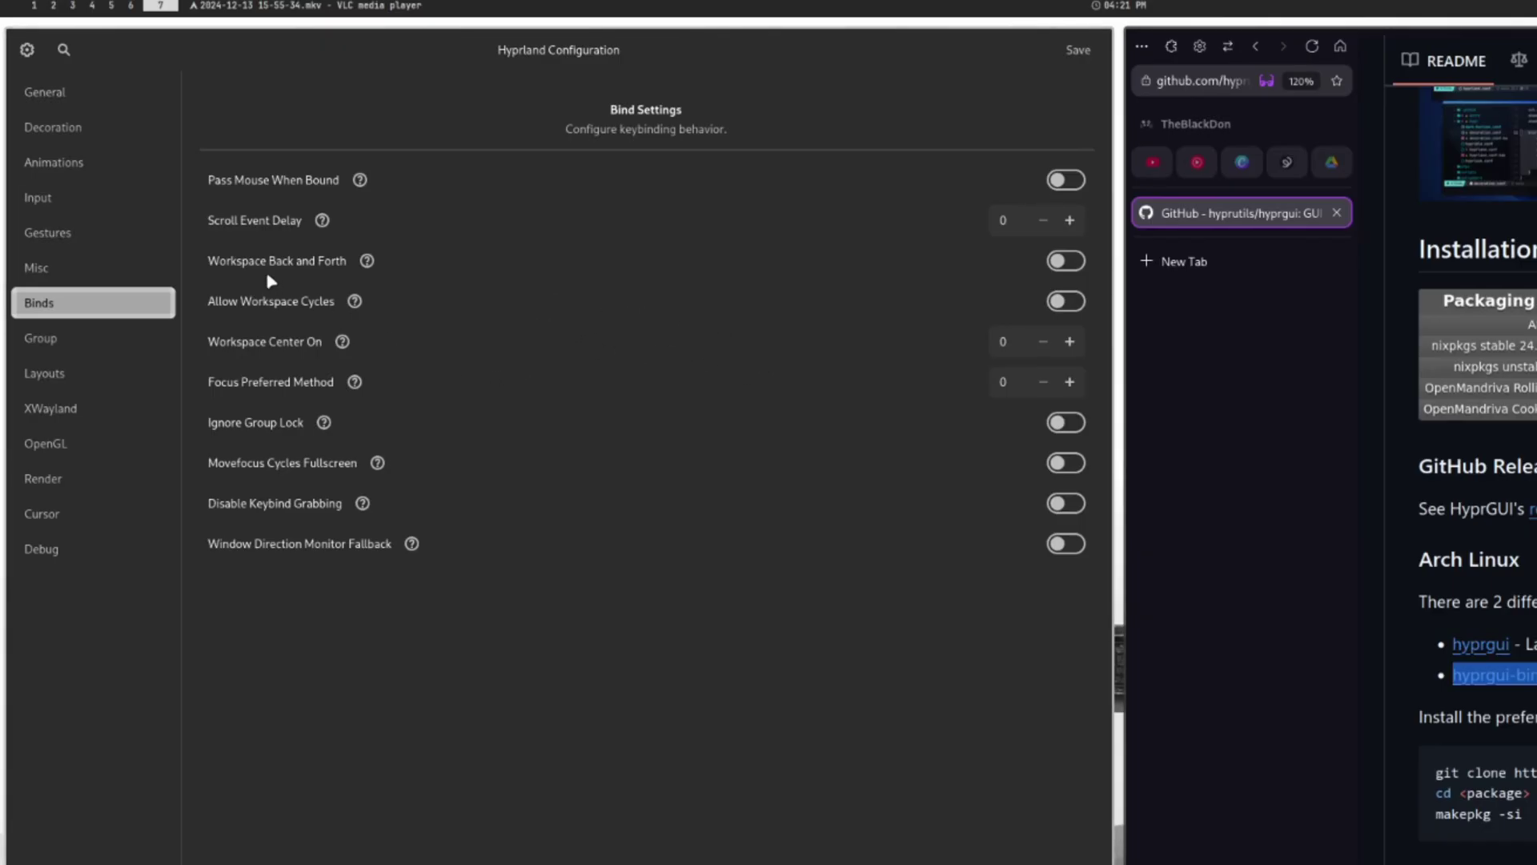
Visit the Group, Layouts, XWayland, OpenGL, Render, Cursor and Debug pages, then return to General.
click(95, 340)
click(97, 376)
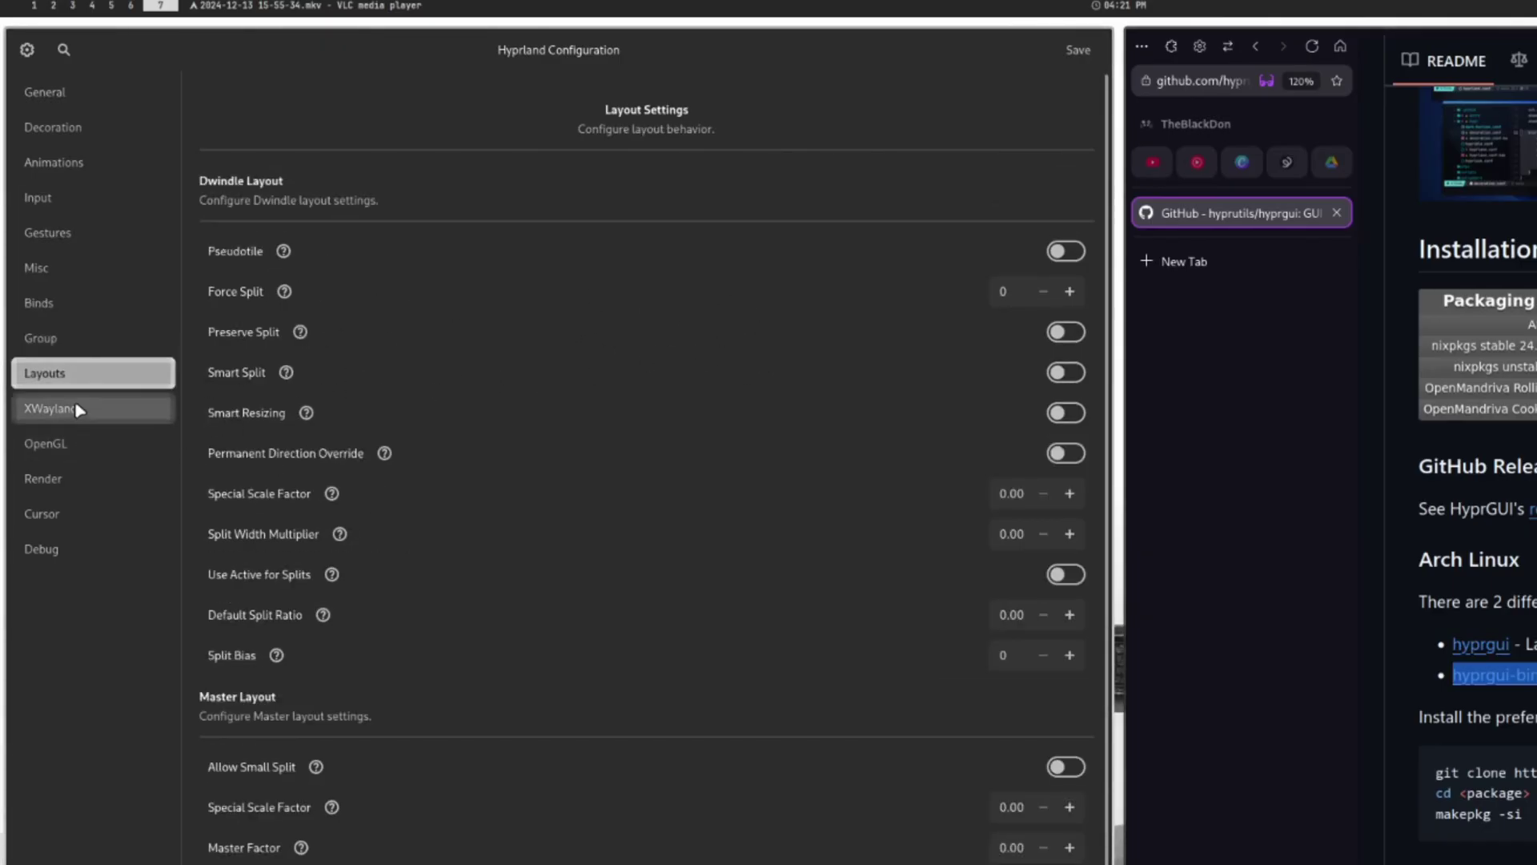
click(83, 442)
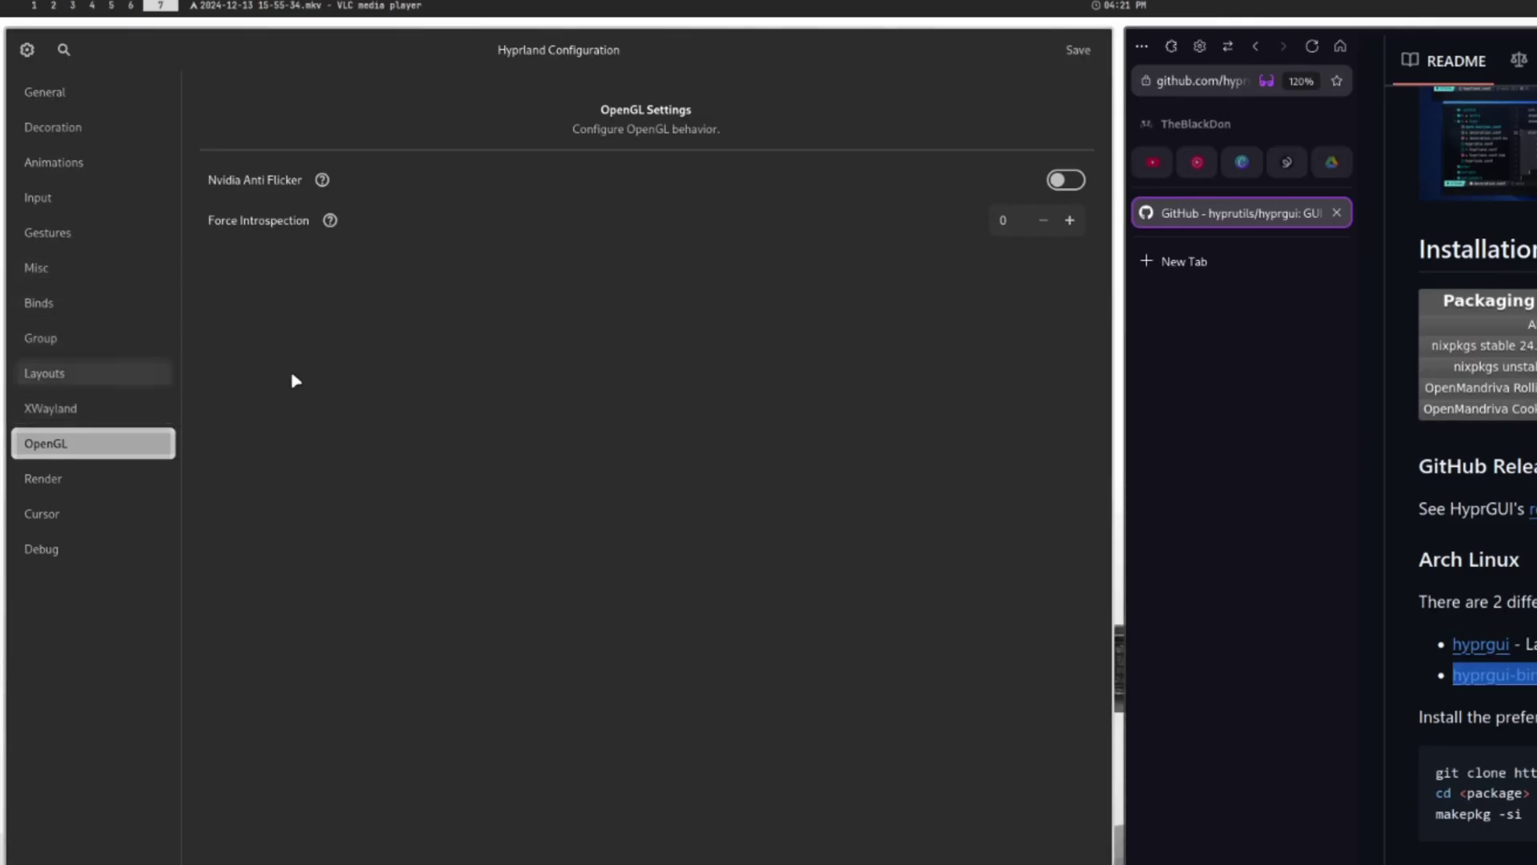
click(139, 414)
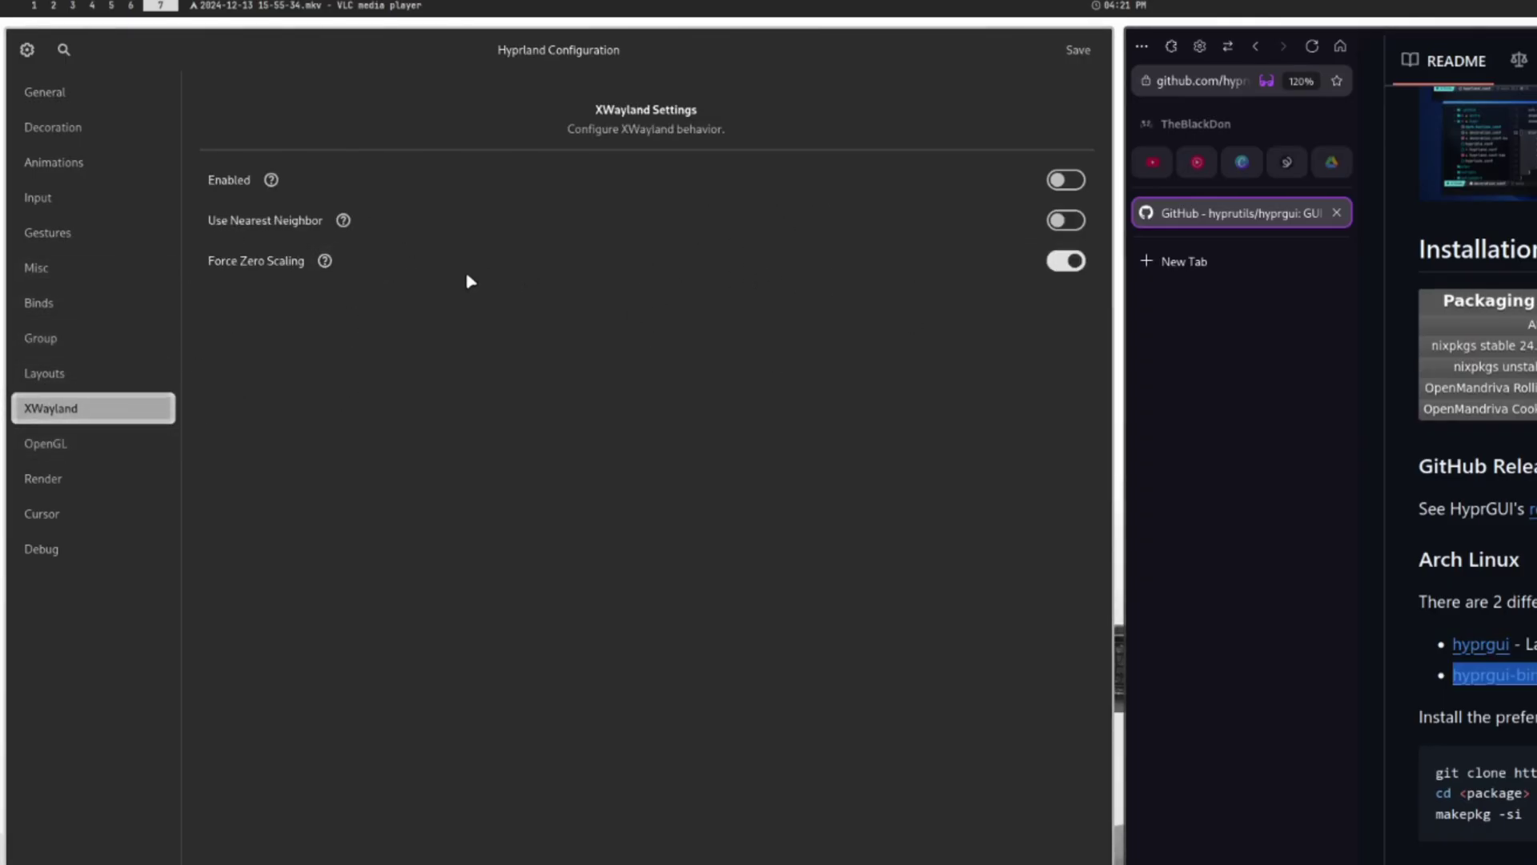
click(107, 445)
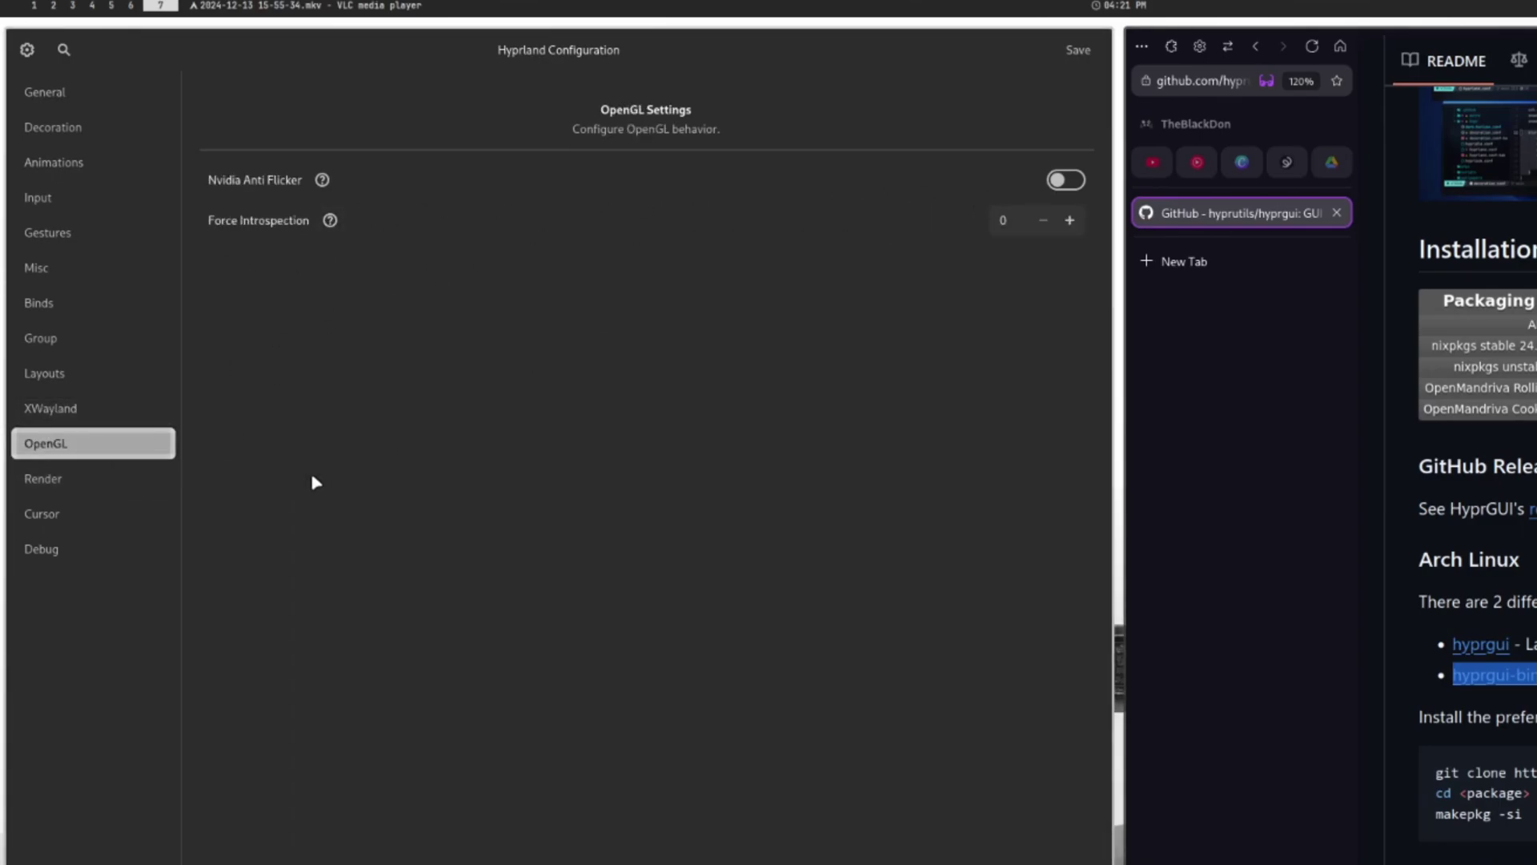
click(96, 482)
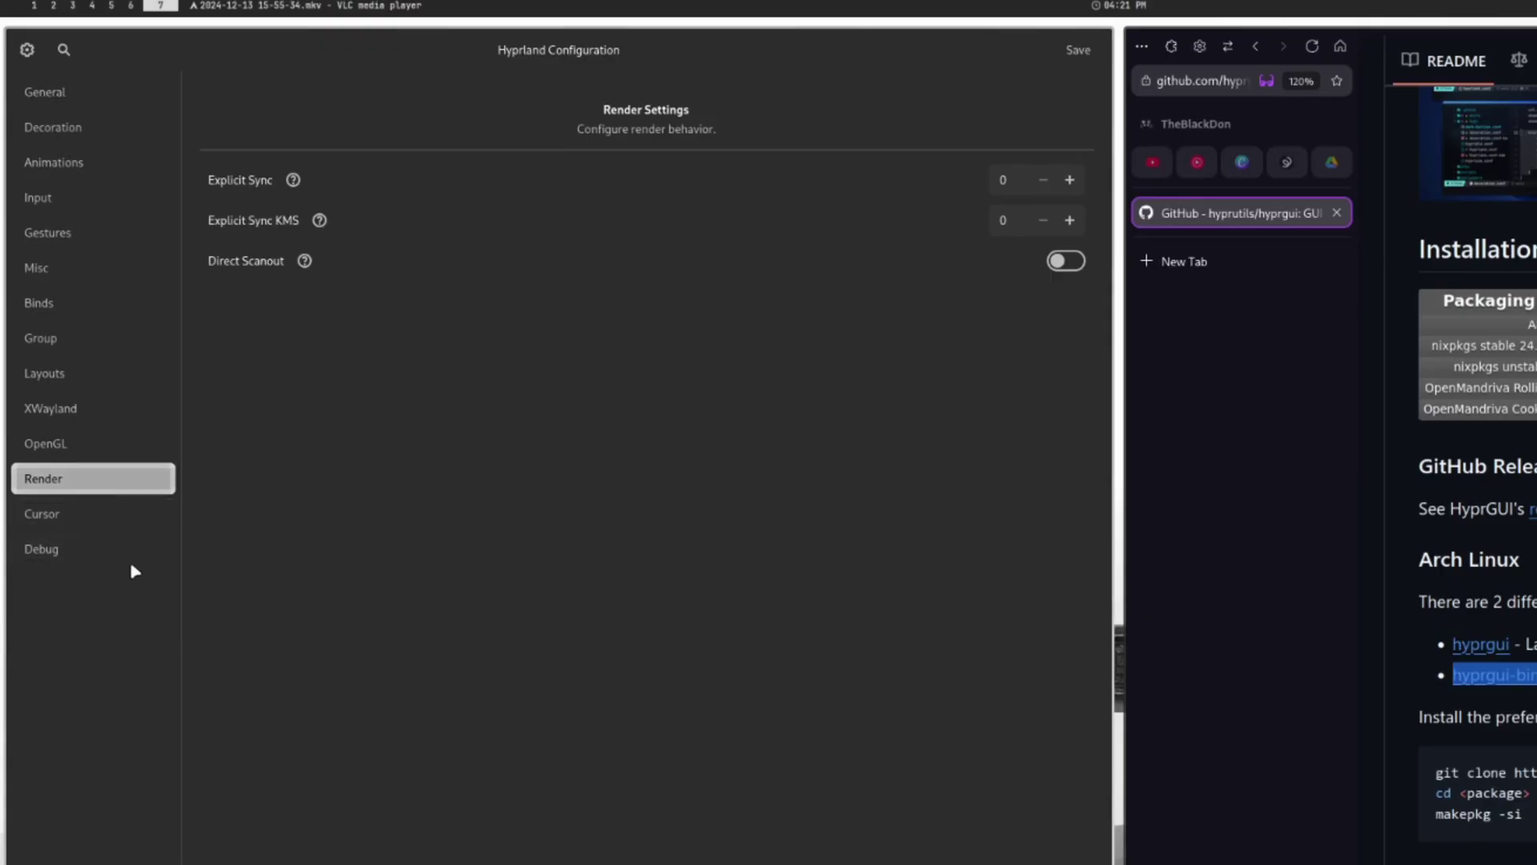
click(102, 517)
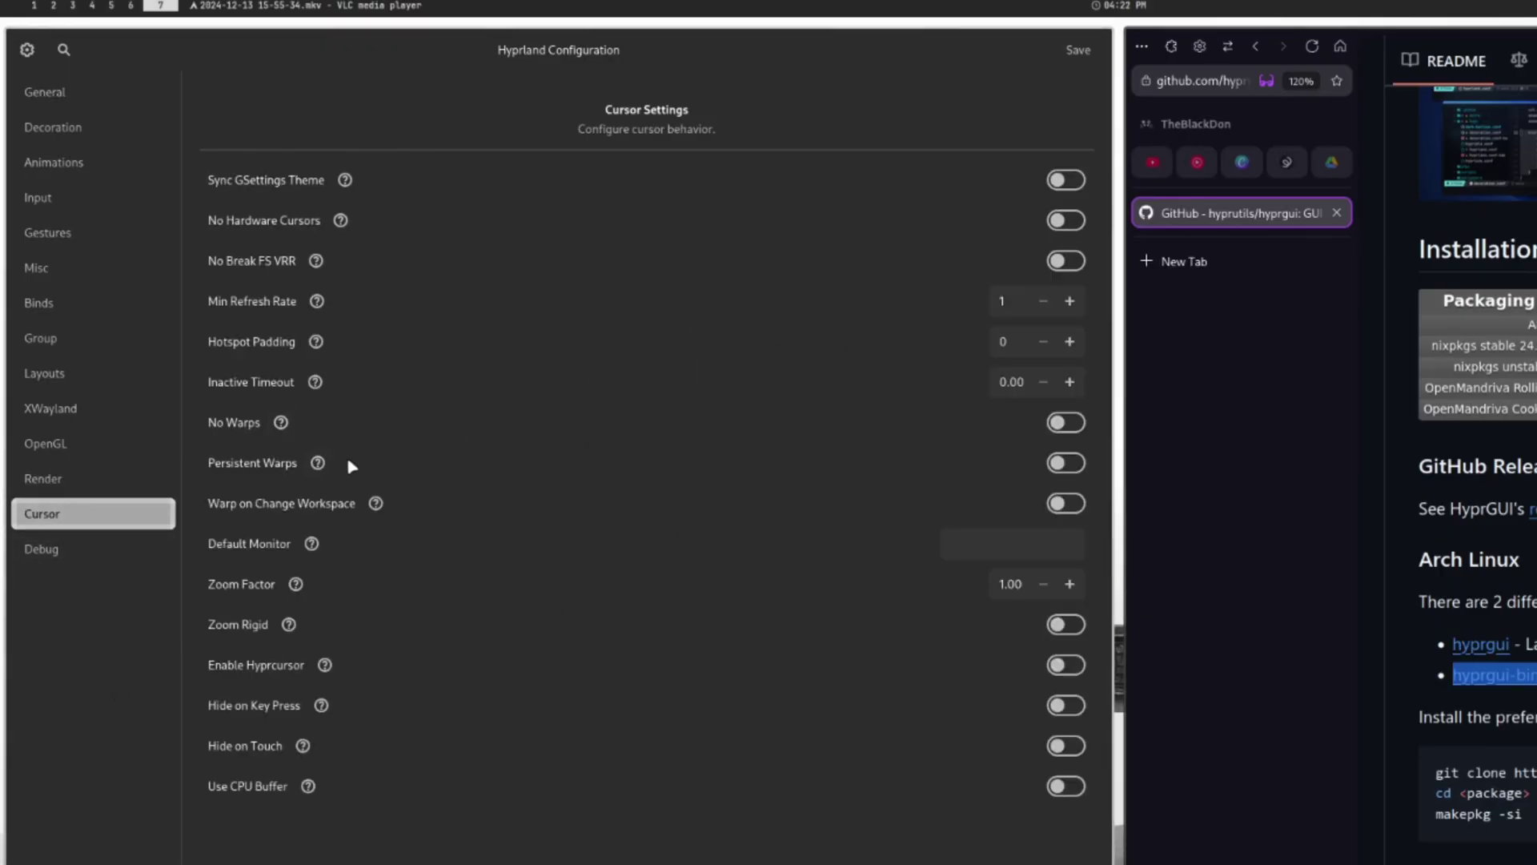
click(64, 549)
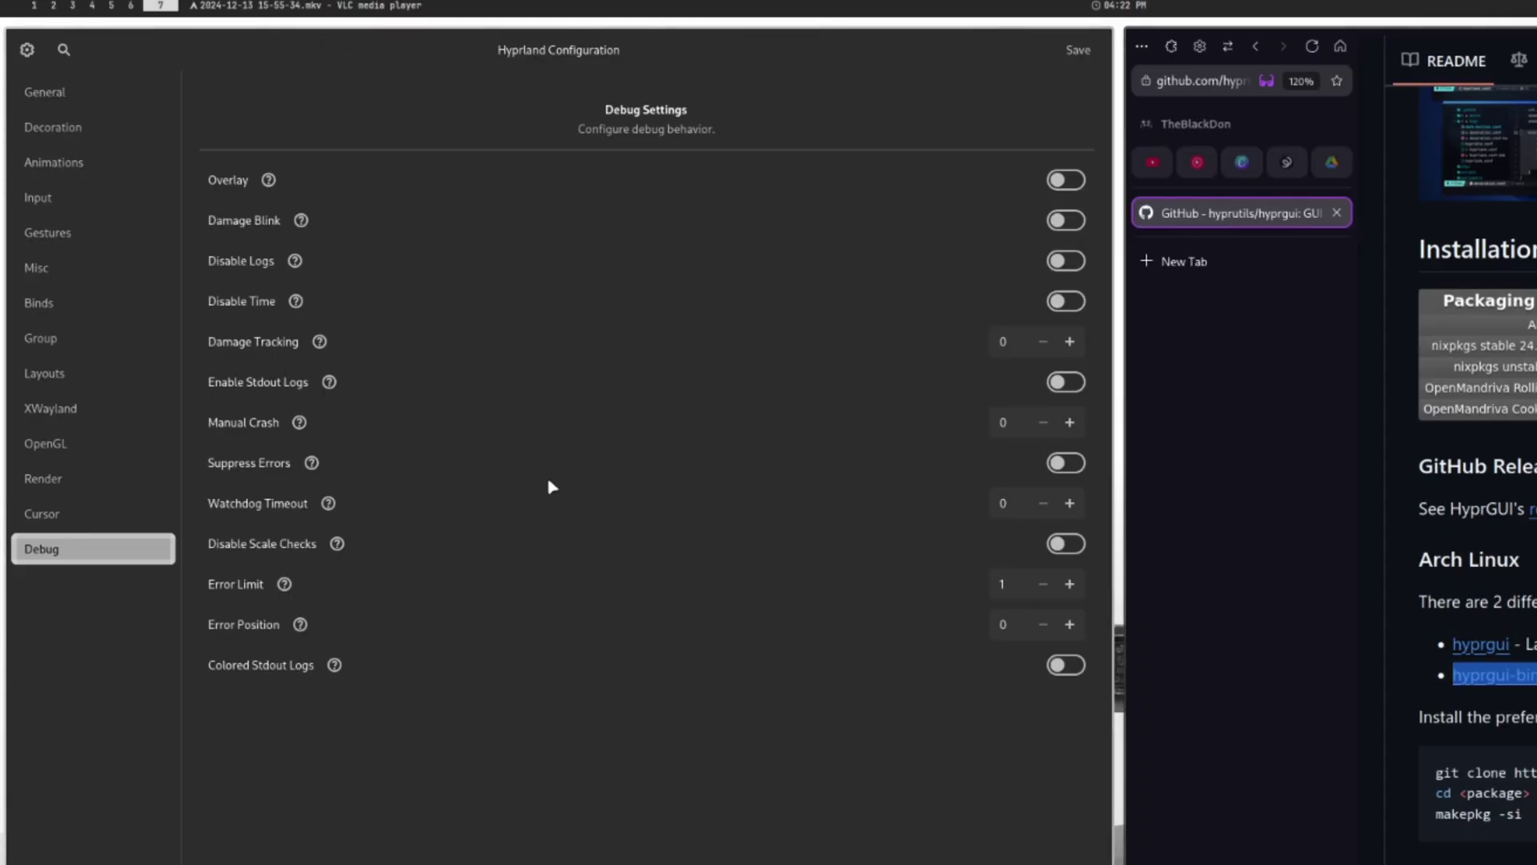
click(92, 99)
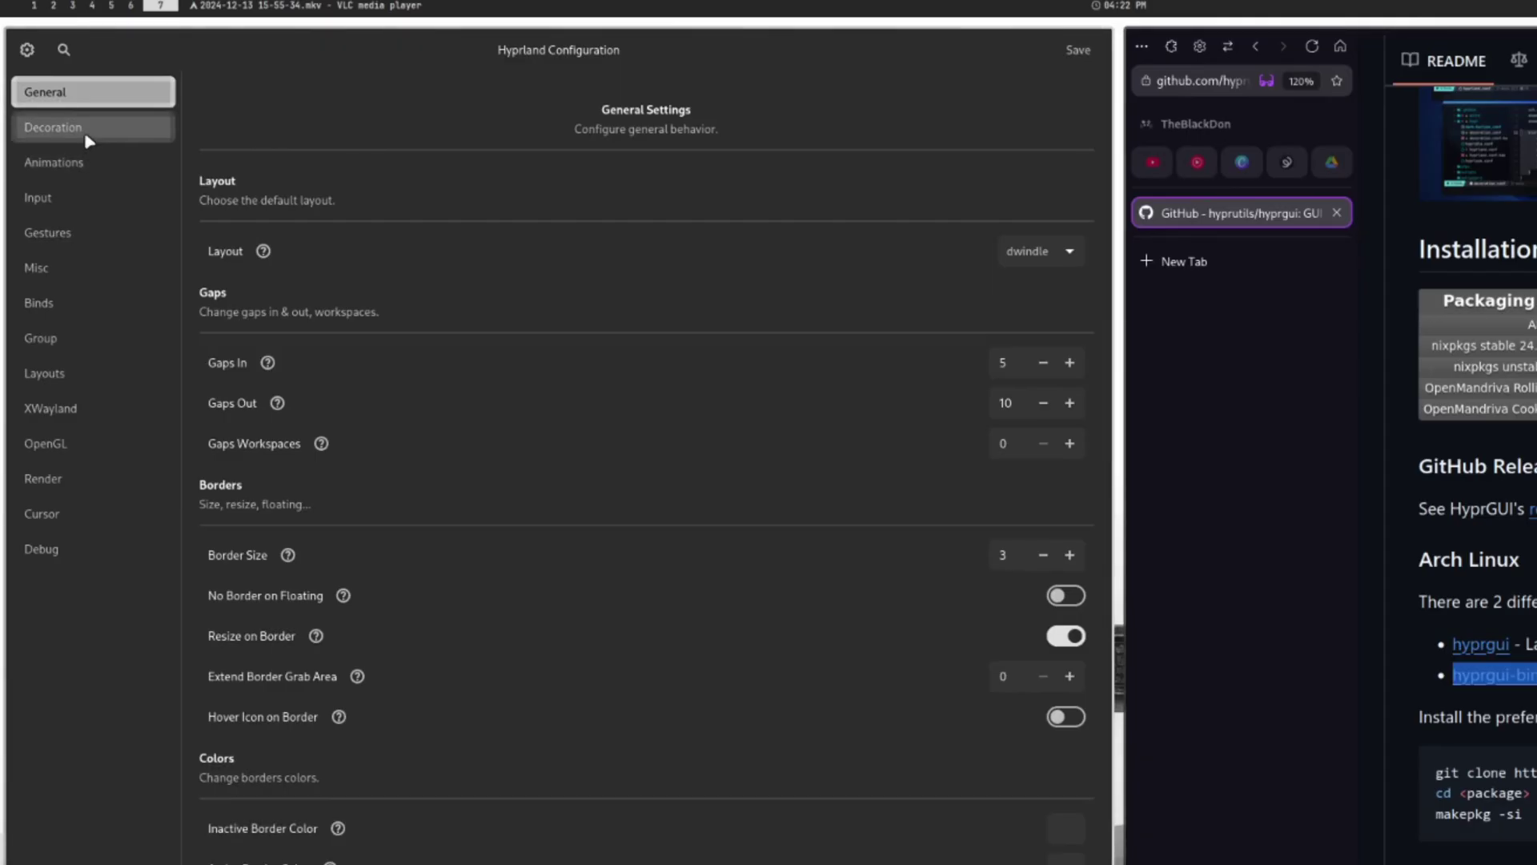
Switch between the Decoration and General pages, finishing on the Animations settings.
click(142, 138)
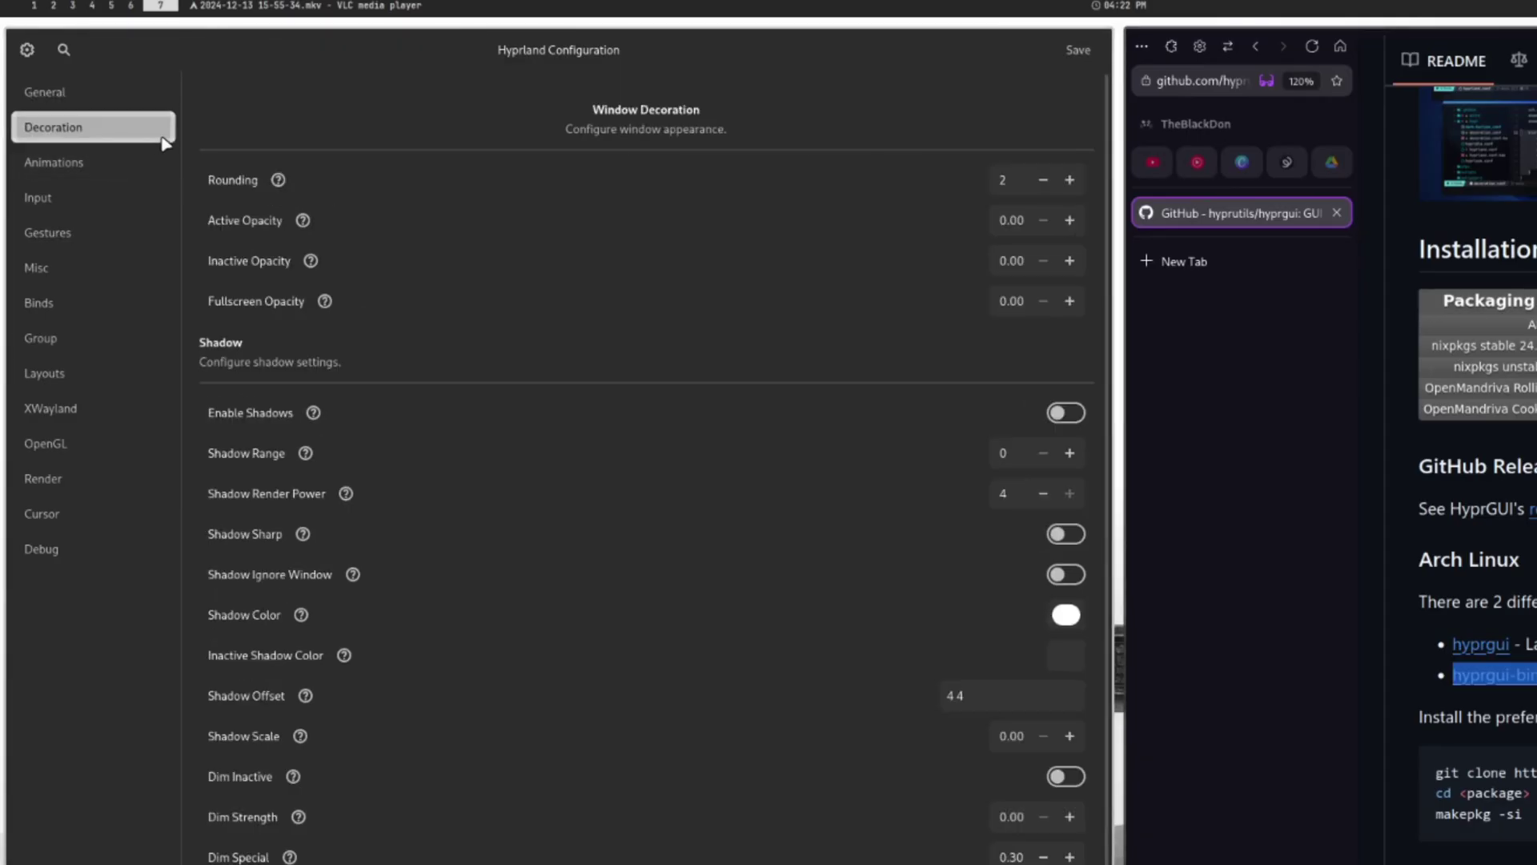
click(88, 94)
click(91, 127)
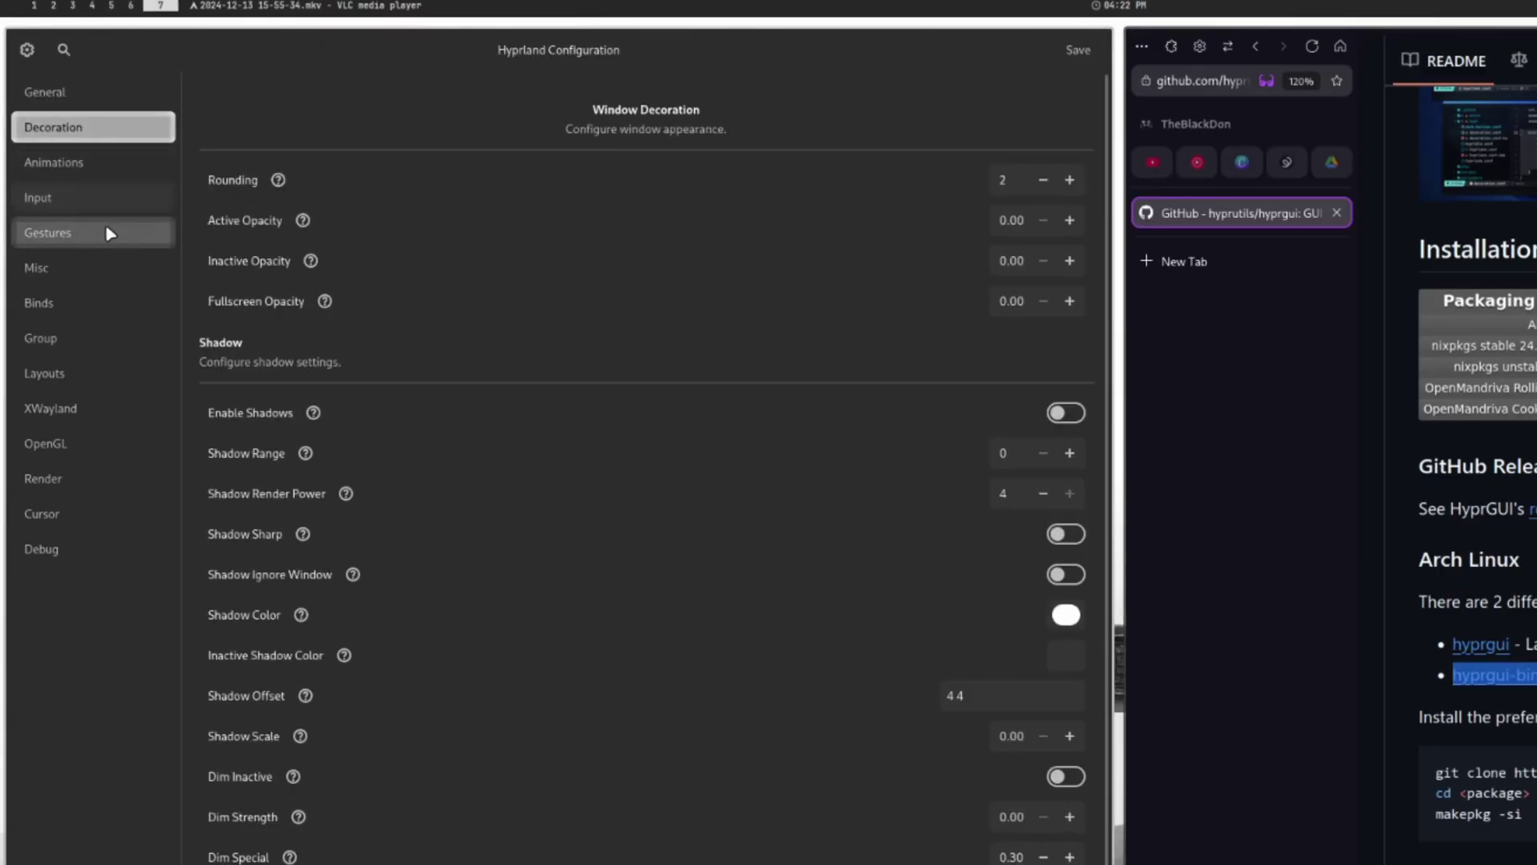
click(96, 165)
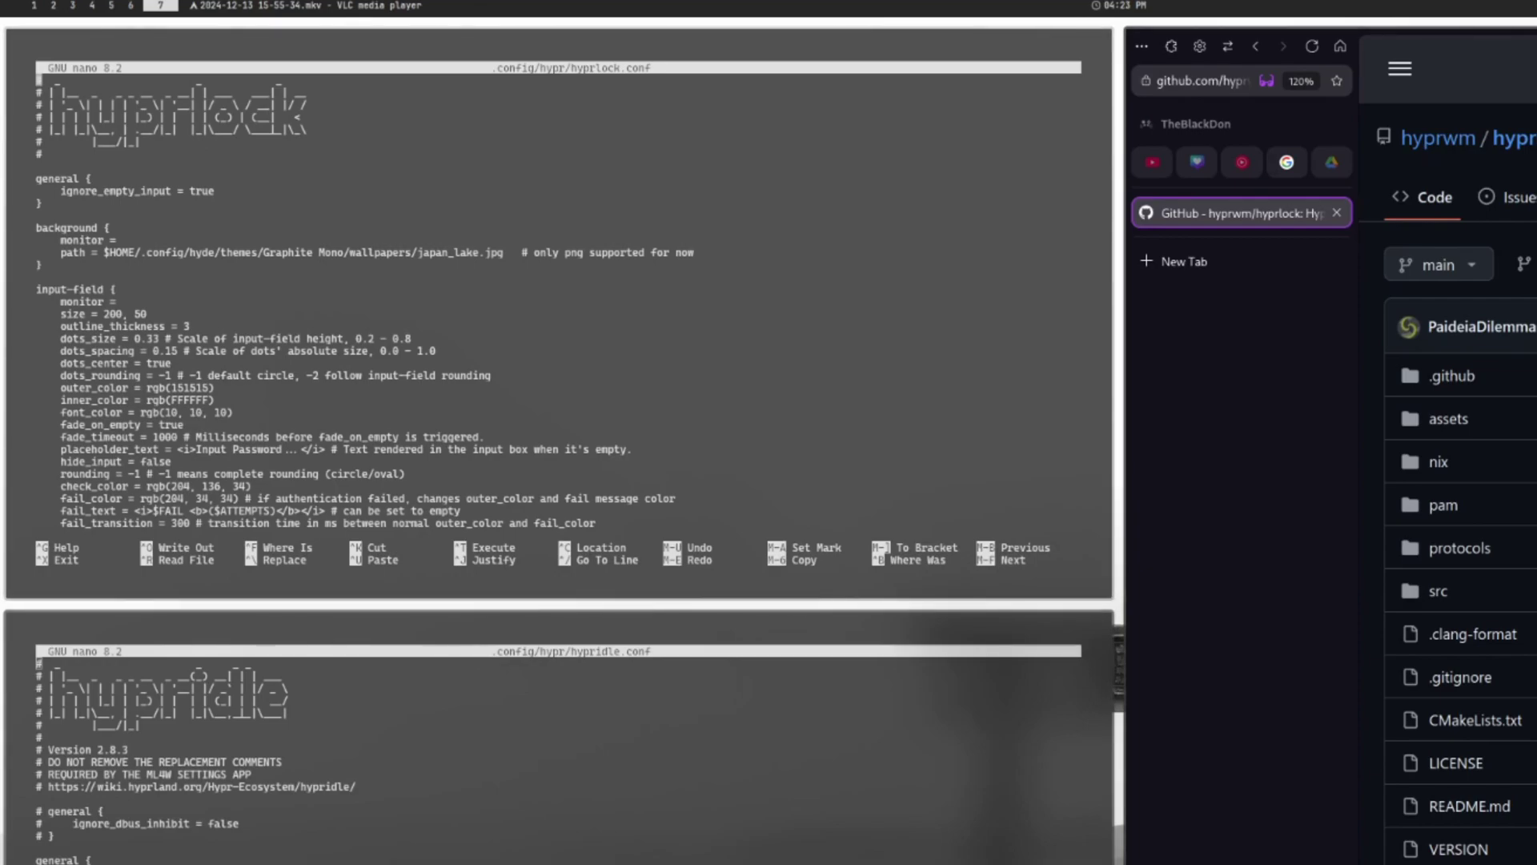
Zoom the hyprlock README to 170%, scroll its features, then scroll the hypridle.conf pane.
scroll(1465, 502, down, 10)
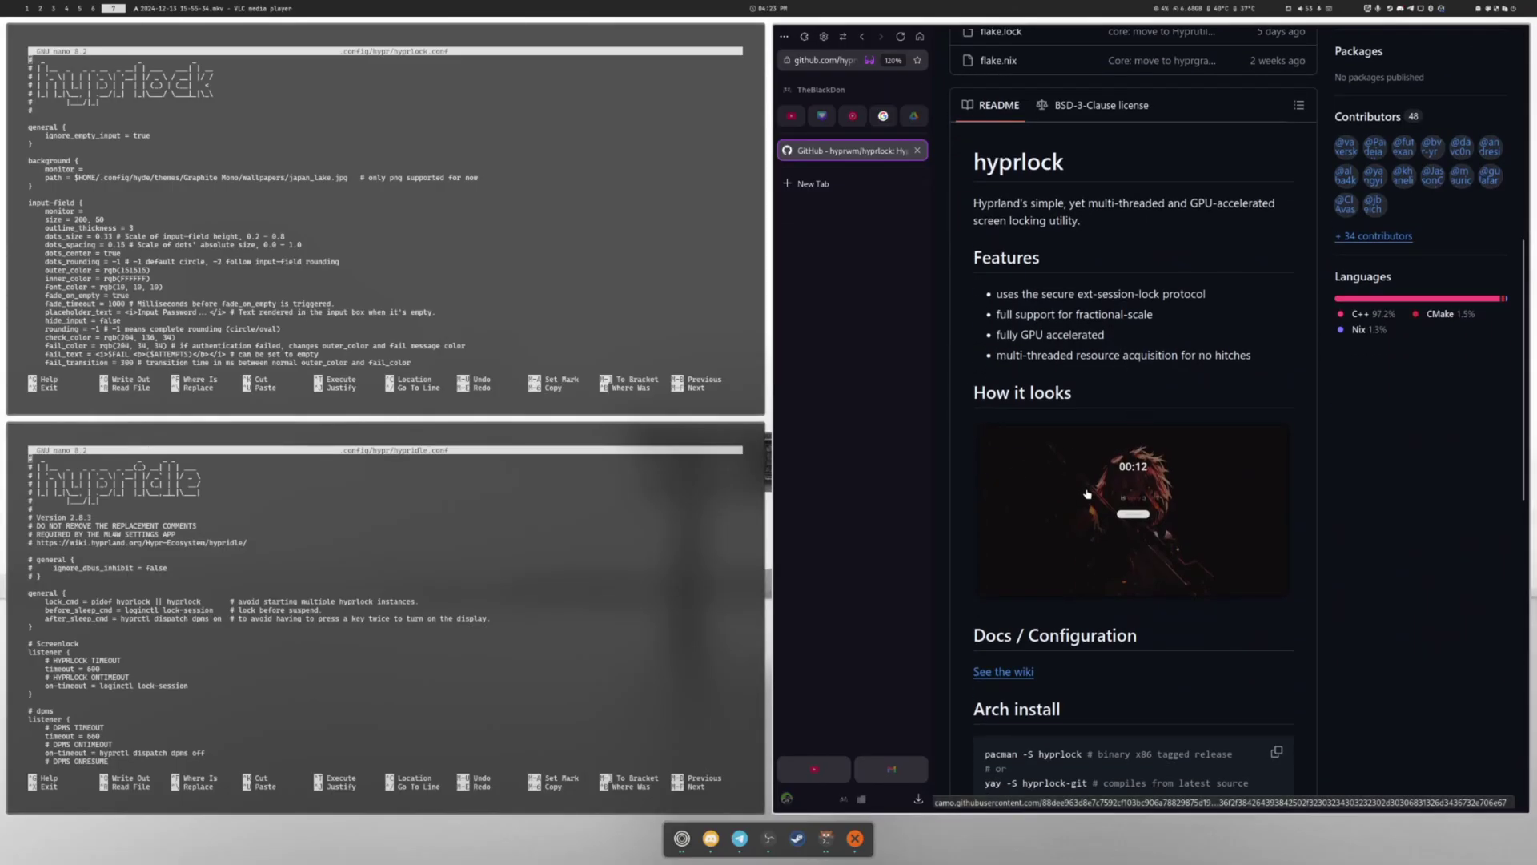
key(ctrl+plus)
key(ctrl+plus)
key(ctrl+plus)
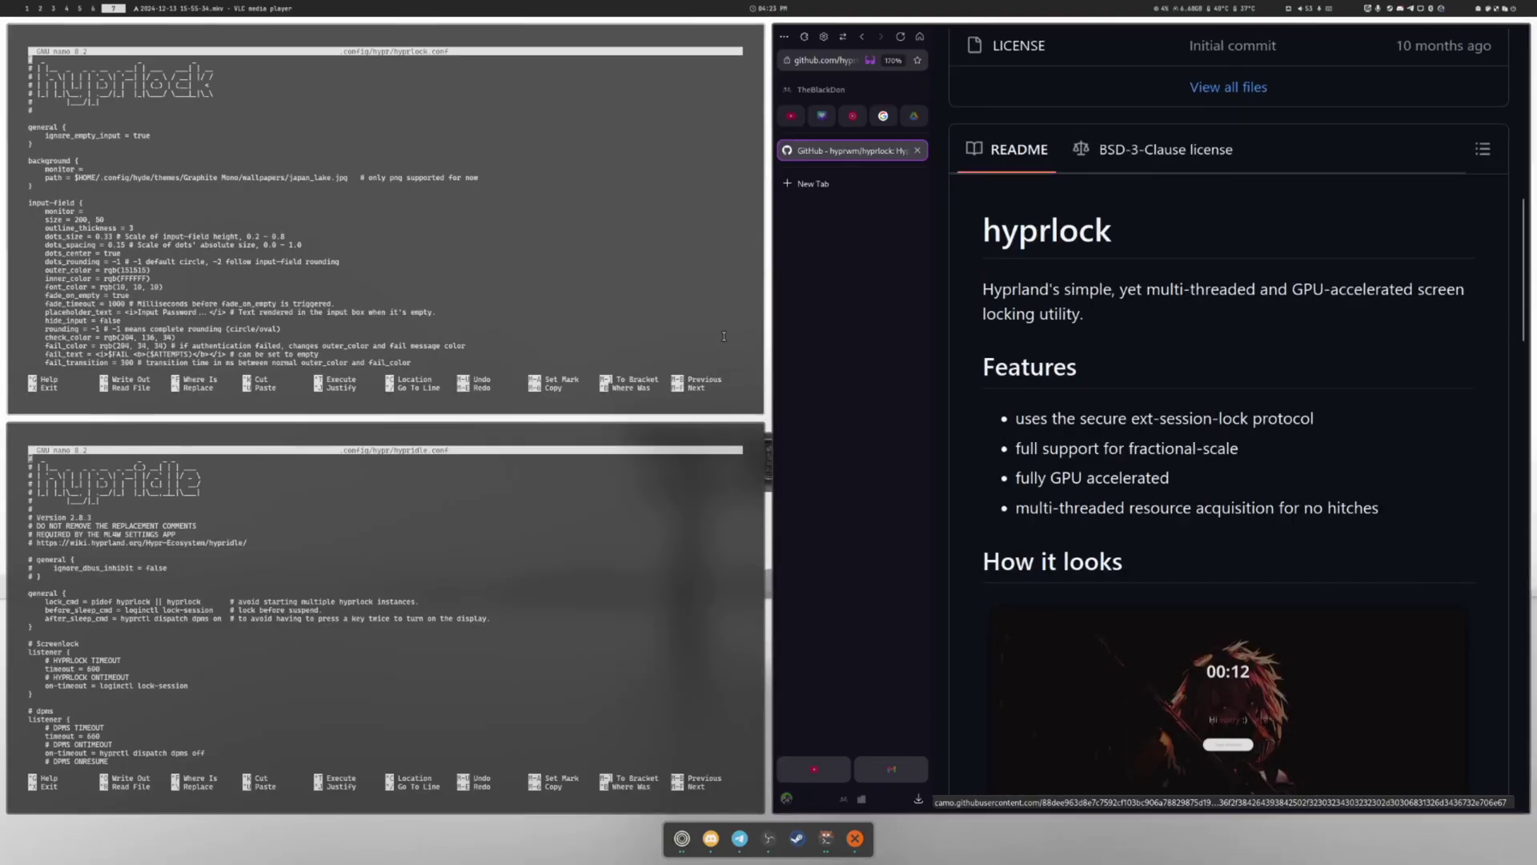
scroll(1088, 493, down, 5)
scroll(1315, 463, up, 3)
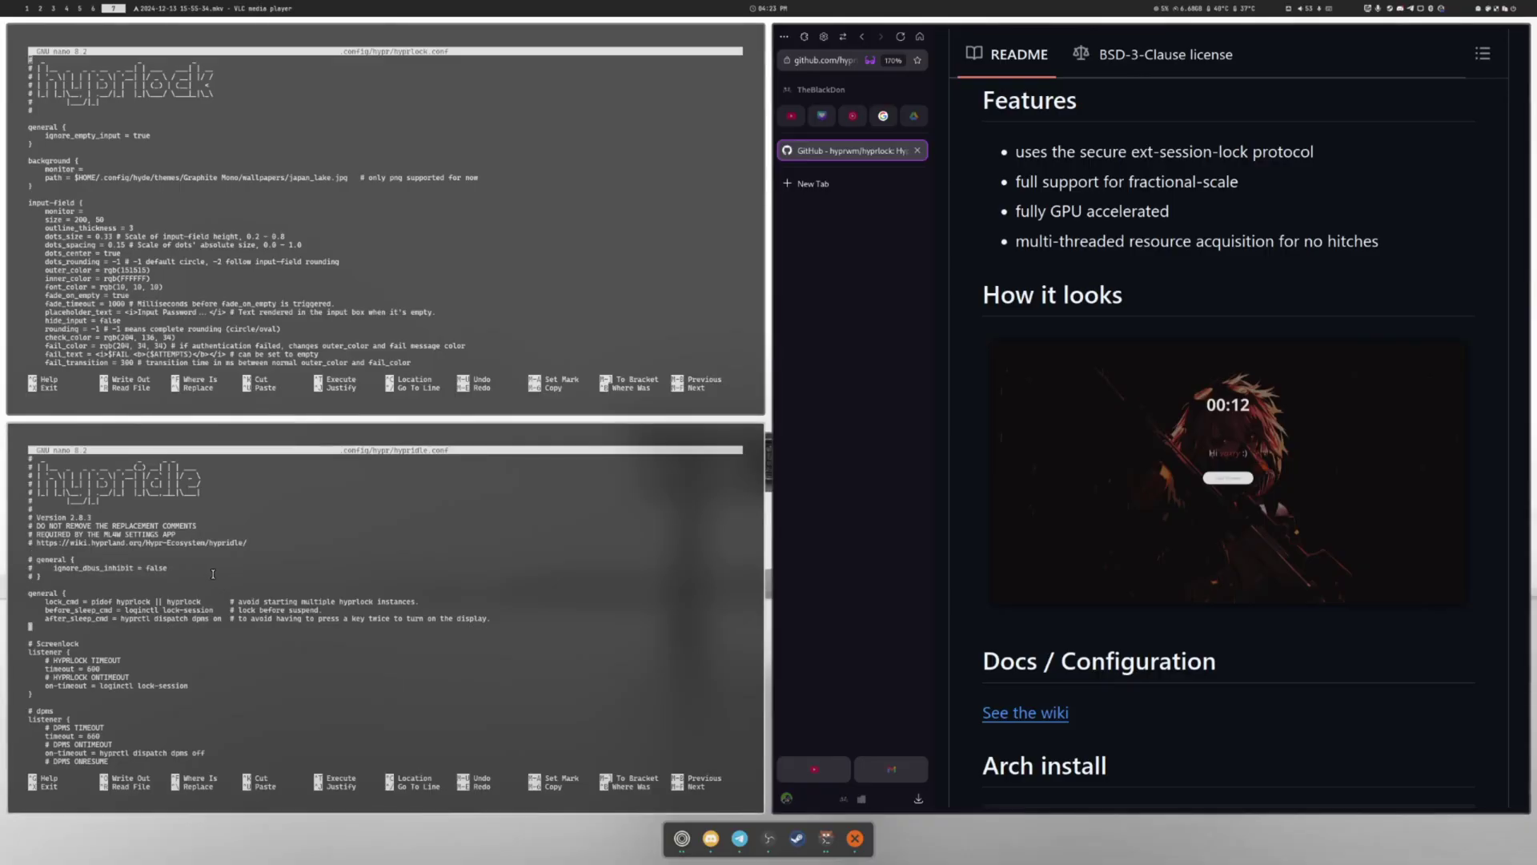
scroll(213, 573, down, 5)
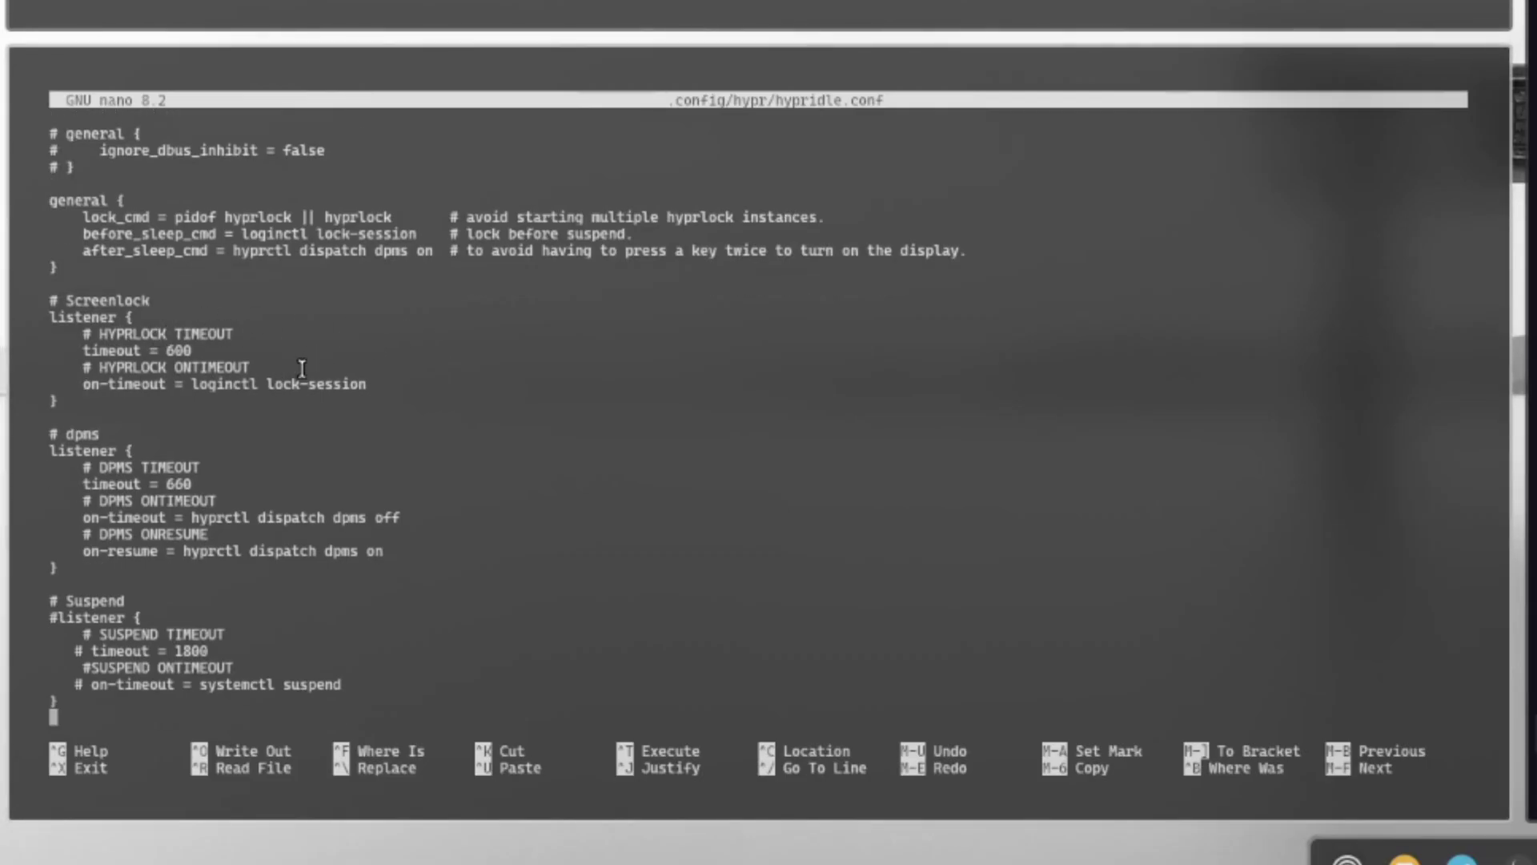
Step through hypridle.conf from the DPMS on-resume line to the wiki link and DPMS TIMEOUT comment.
key(Up)
key(Up)
key(Up)
key(Up)
key(Up)
key(Up)
key(Up)
key(Up)
key(Up)
key(Up)
key(Up)
key(Up)
key(Up)
key(Up)
key(Up)
key(Up)
key(Up)
key(Up)
key(Up)
key(Up)
key(Up)
key(Up)
key(Up)
key(Up)
key(Up)
key(Up)
key(Up)
key(Up)
key(Up)
key(Up)
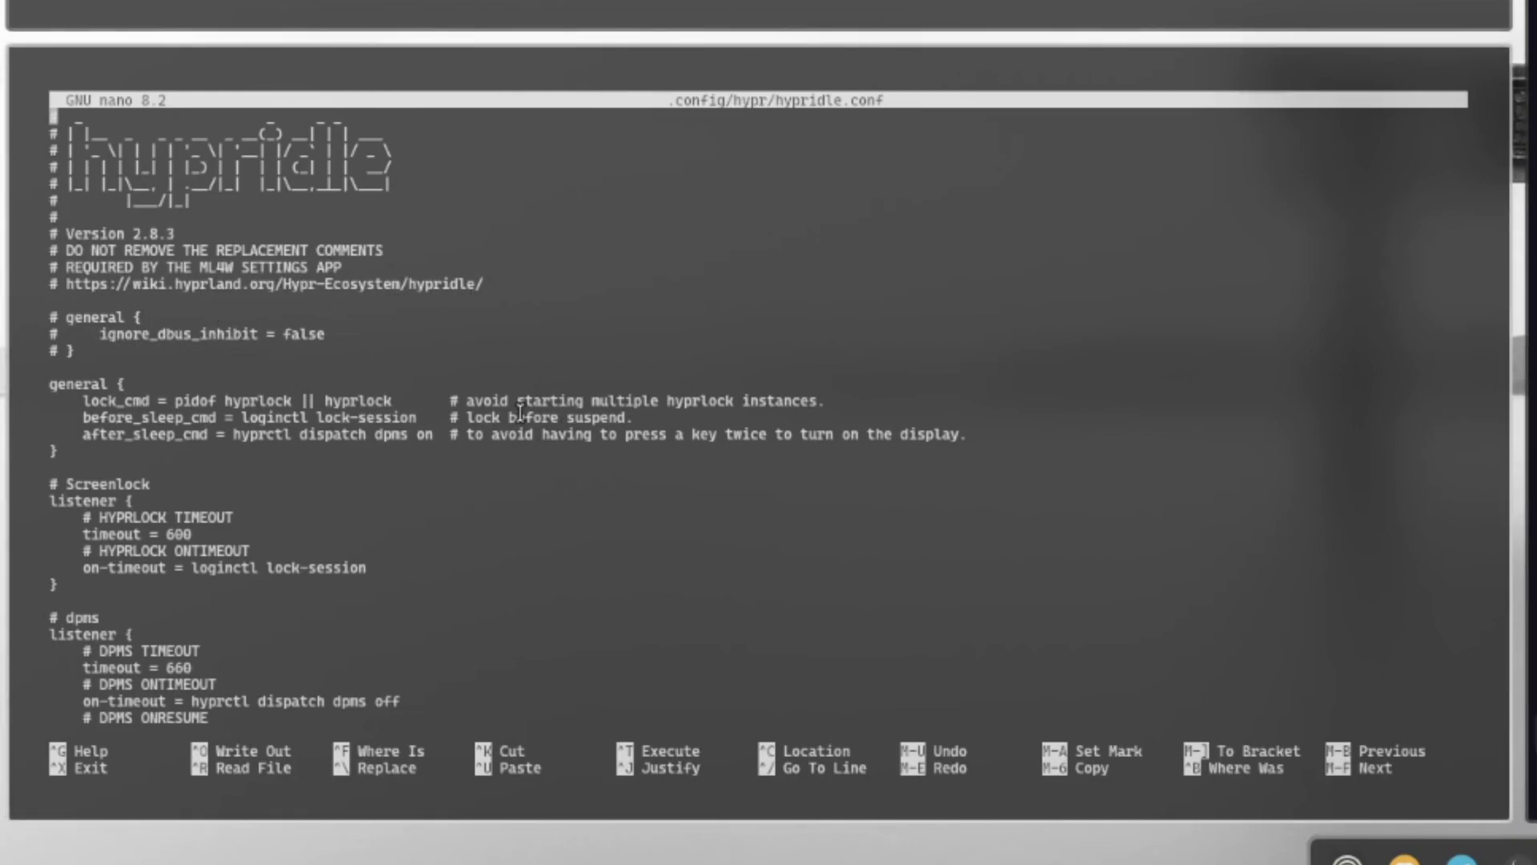
key(Down)
key(Down)
key(Down)
key(Down)
key(Down)
key(Down)
key(Down)
key(Down)
key(Down)
key(Down)
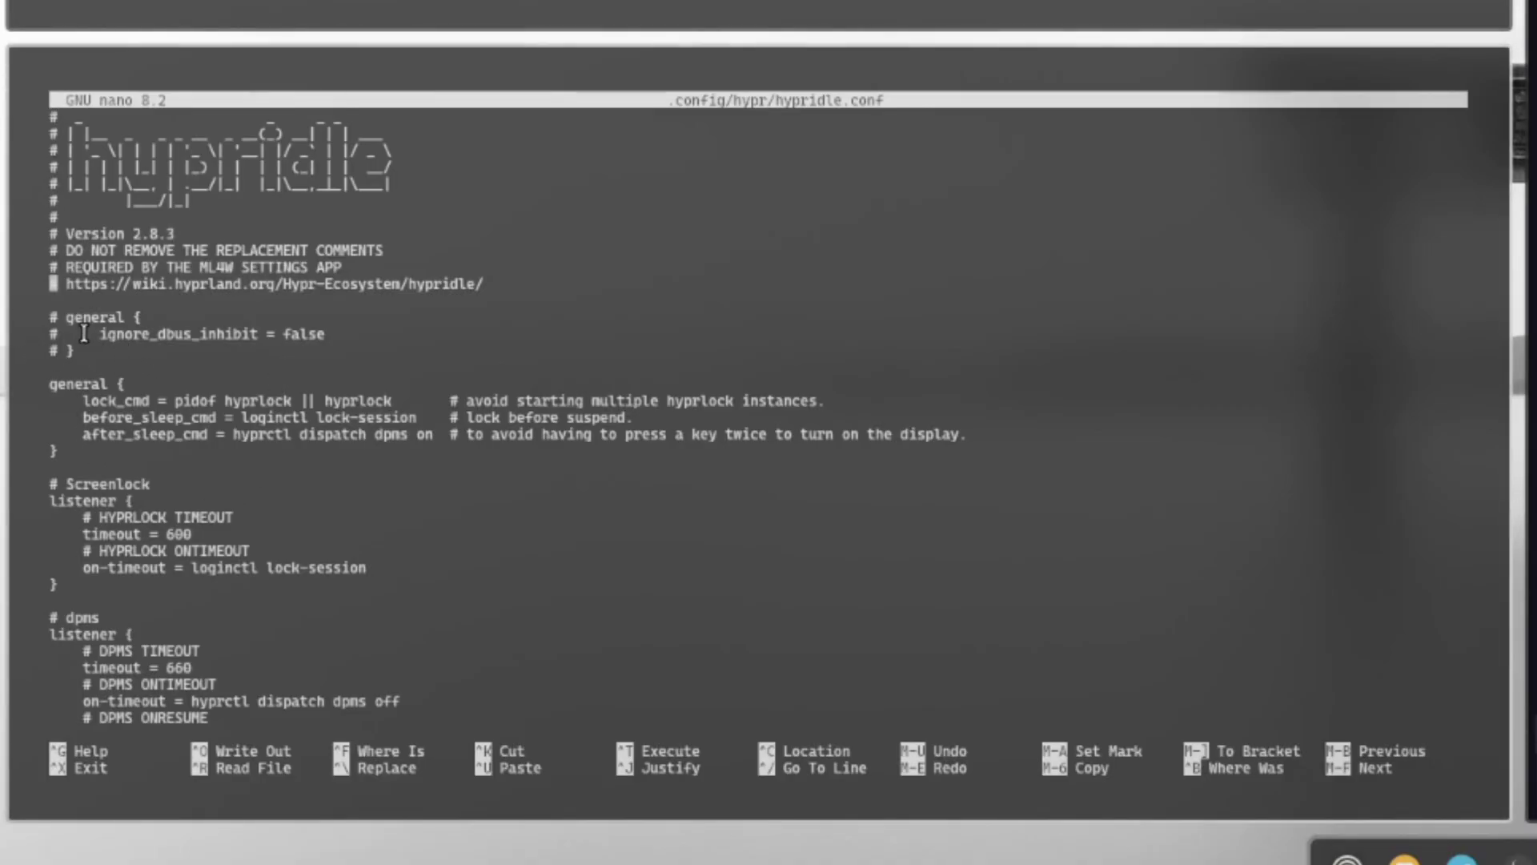
key(Down)
key(Down)
key(Down)
key(Down)
key(Down)
key(Down)
key(Down)
key(Down)
key(Down)
key(Down)
key(Down)
key(Down)
key(Down)
key(Down)
key(Down)
key(Down)
key(Down)
key(Down)
key(Down)
key(Down)
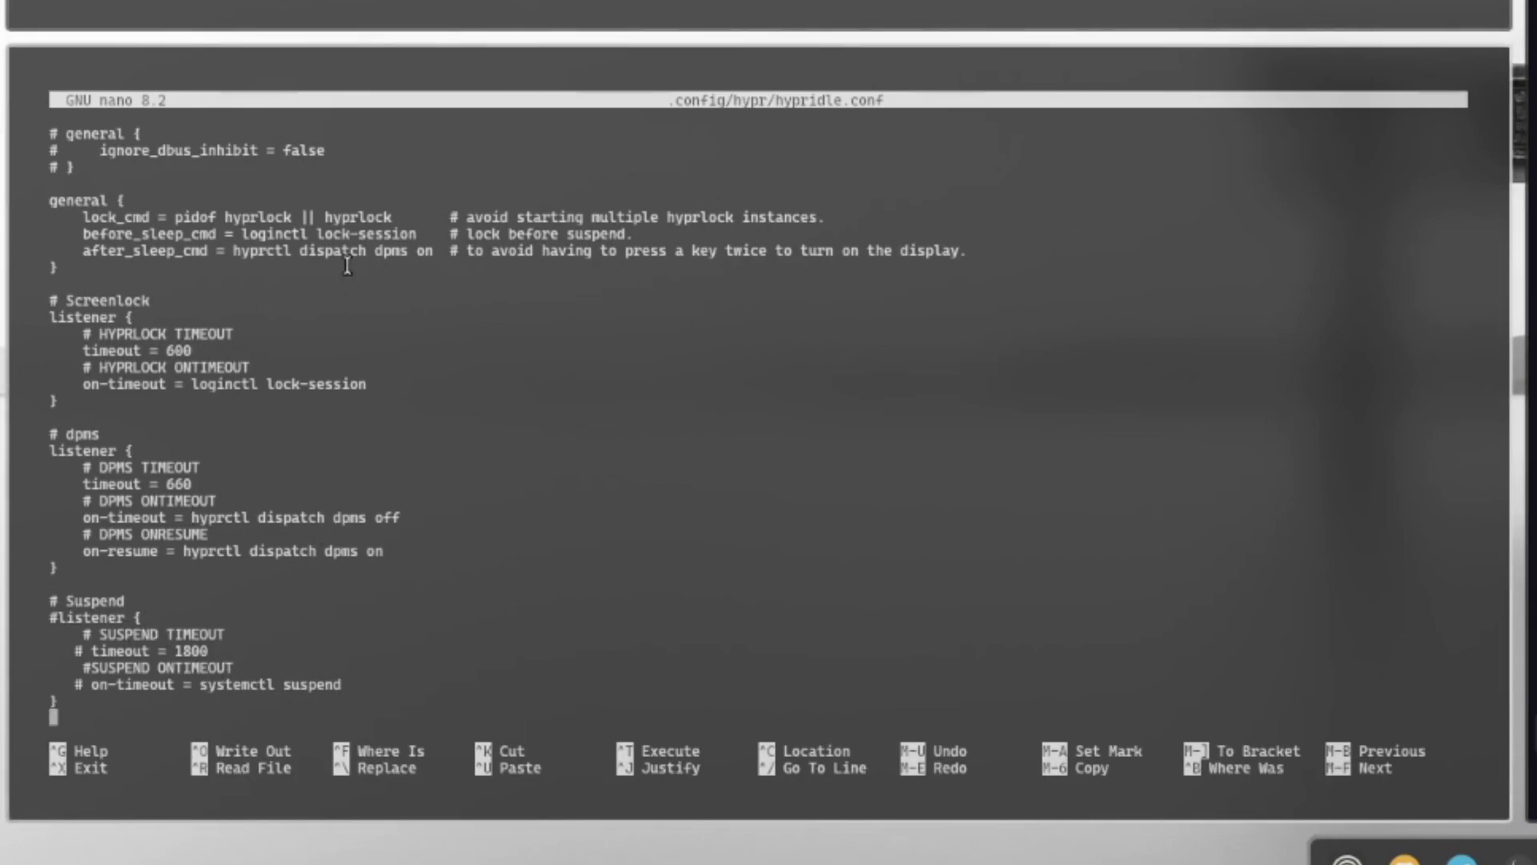
key(Up)
key(Up)
key(Up)
key(Up)
key(Up)
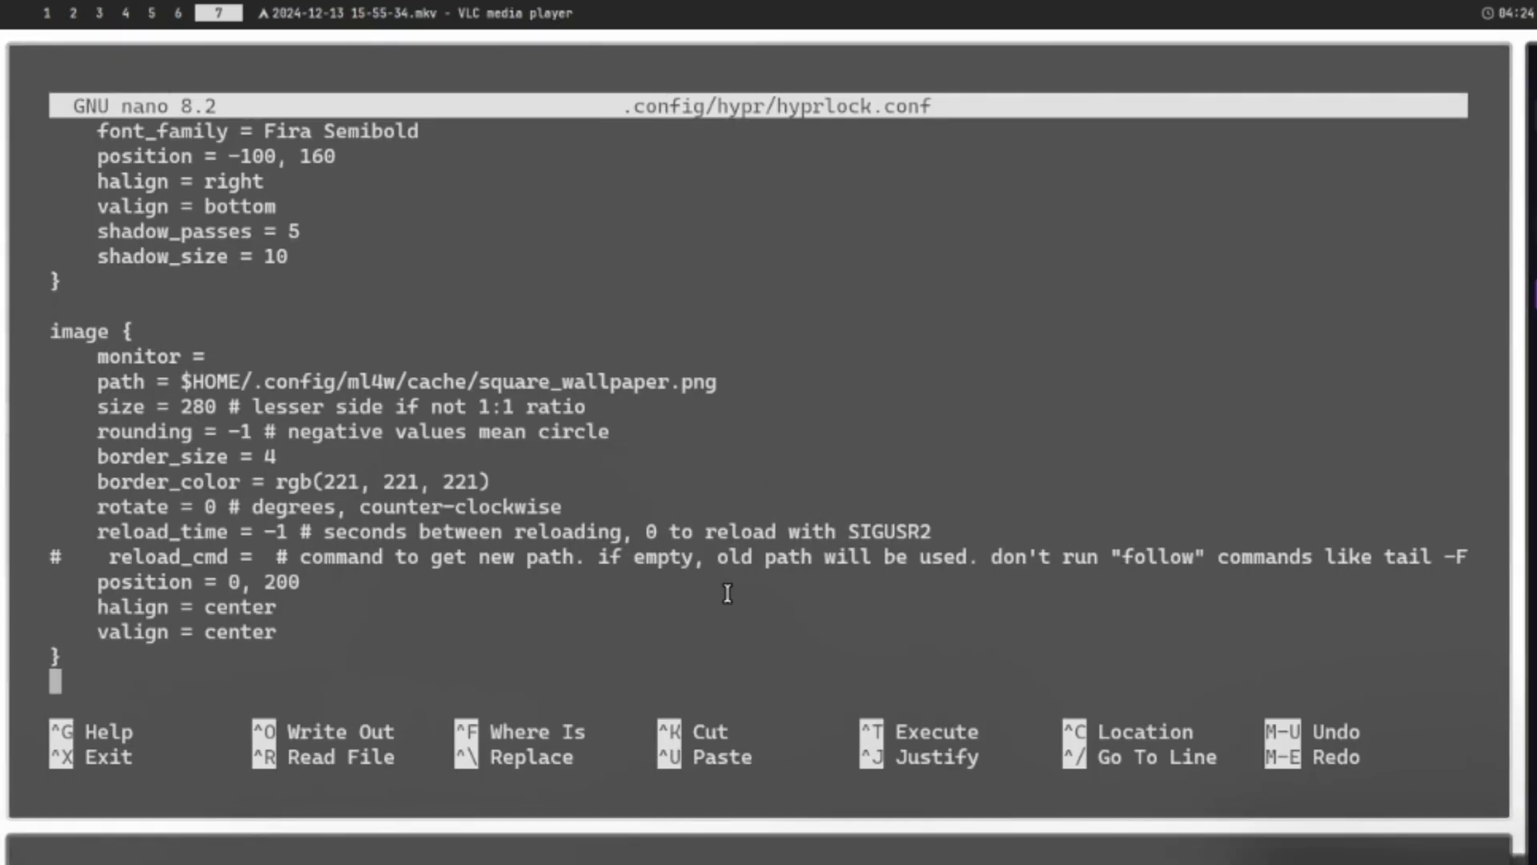
scroll(501, 484, up, 15)
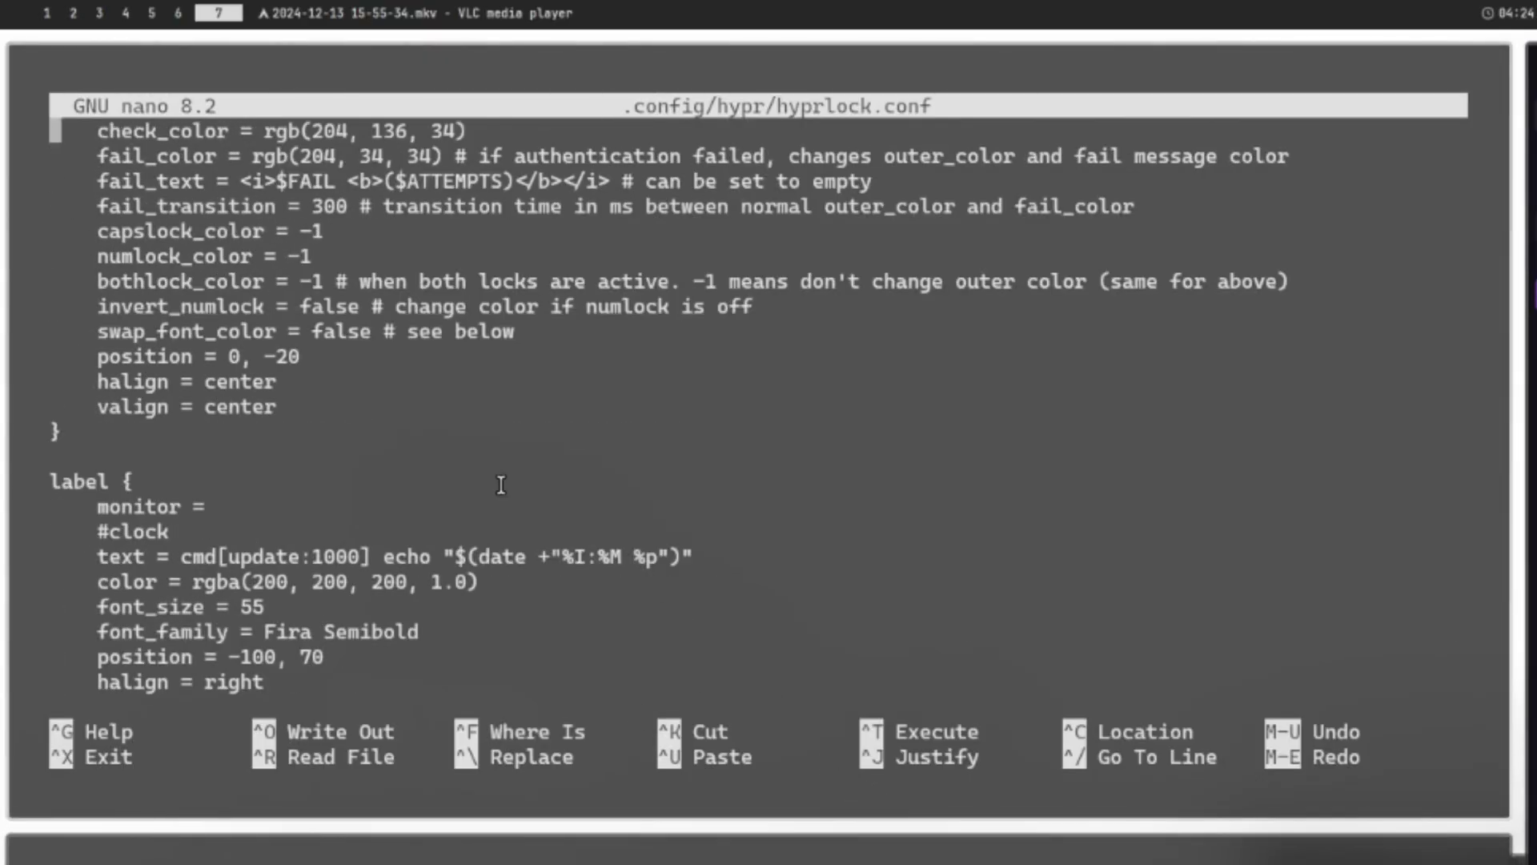
scroll(501, 485, down, 15)
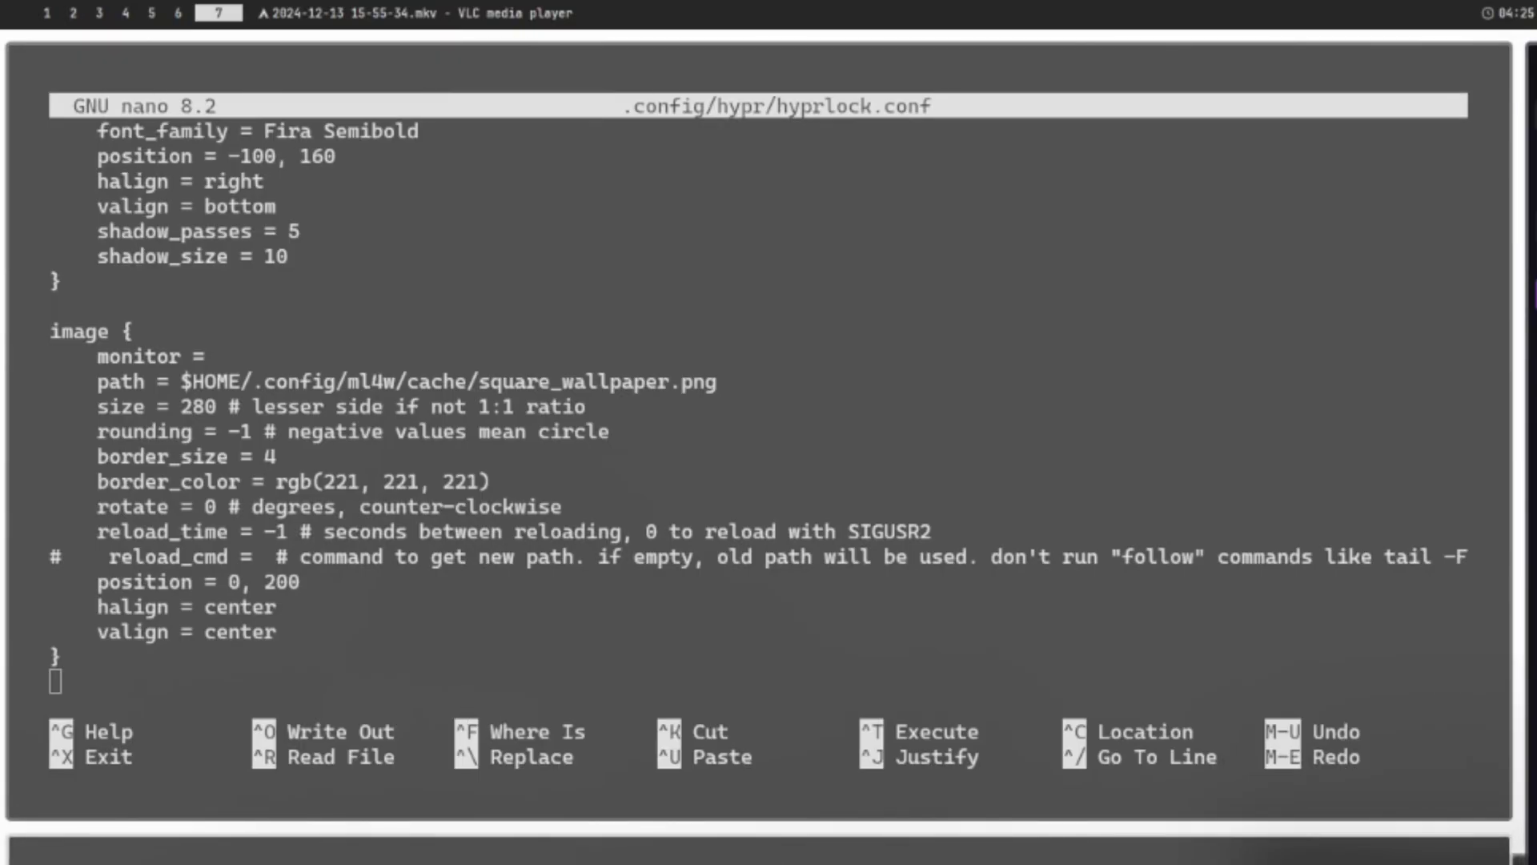
key(ctrl+Home)
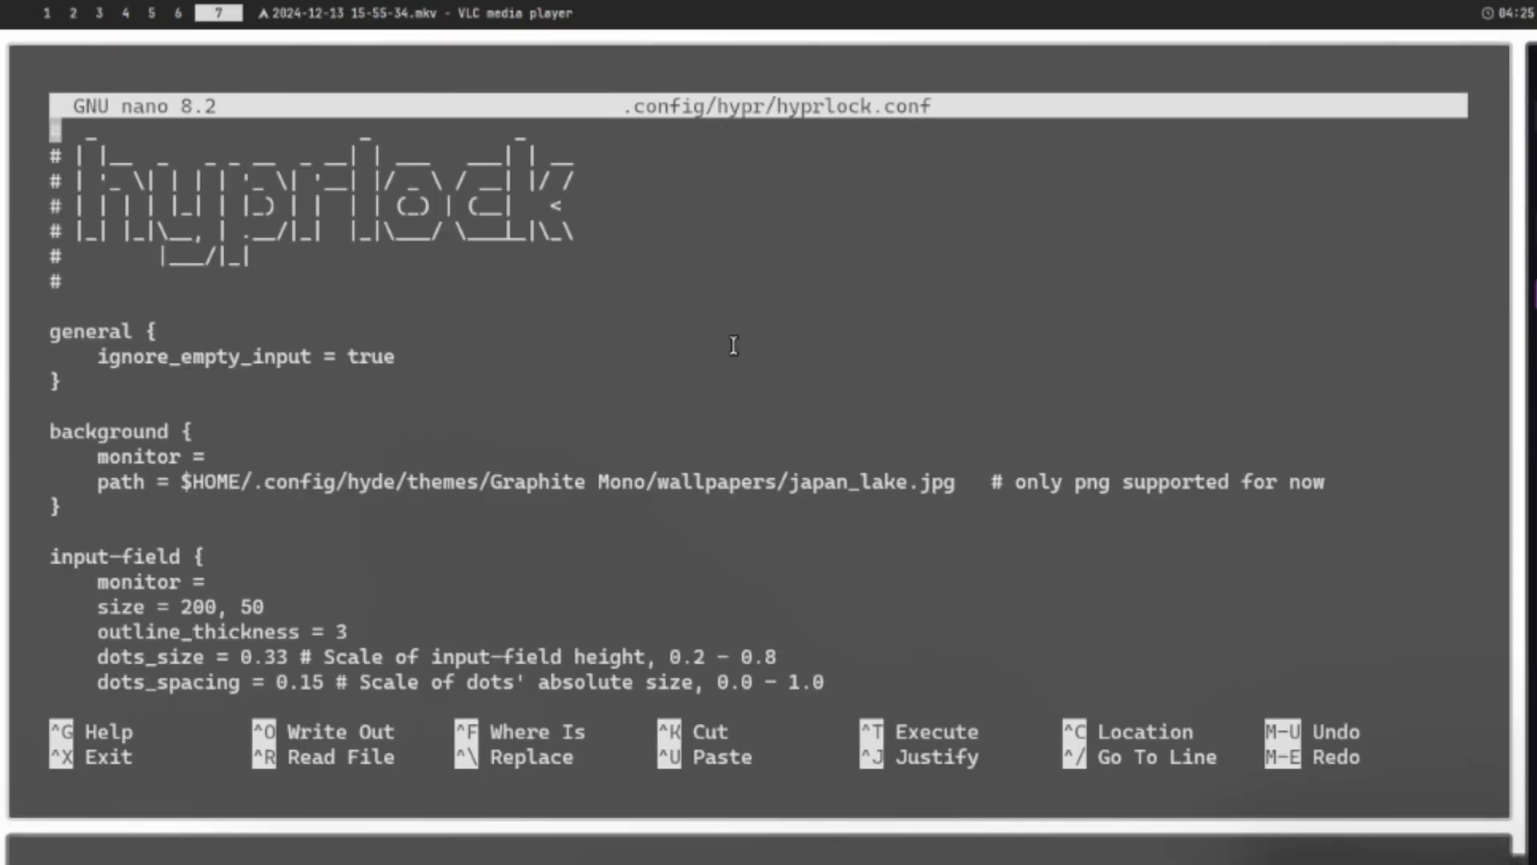
key(Down)
key(Down)
key(Down)
key(Down)
key(Down)
key(Down)
key(Down)
key(Down)
key(Down)
key(Down)
key(Down)
key(Down)
key(Down)
key(Down)
key(Down)
key(Down)
key(Down)
key(Down)
key(Down)
key(Down)
key(Down)
key(Down)
key(Down)
key(Down)
key(Down)
key(Down)
key(Down)
key(Down)
key(Down)
key(Down)
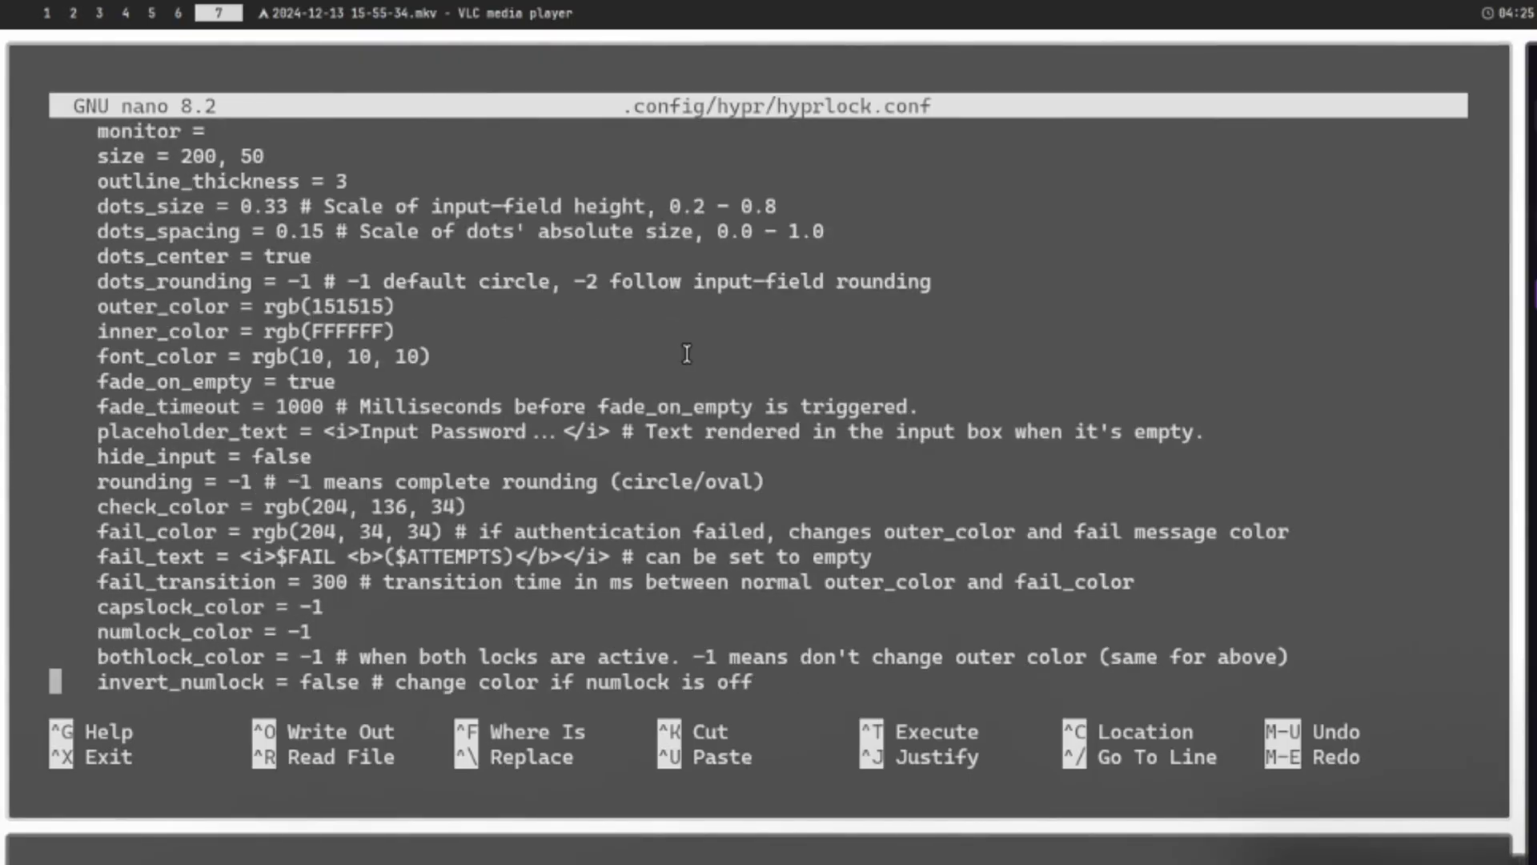
key(Down)
key(Down)
key(Down)
key(Down)
key(Down)
key(Down)
key(Down)
key(Down)
key(Down)
key(Down)
key(Down)
key(Down)
key(Down)
key(Down)
key(Down)
key(Down)
key(Down)
key(Down)
key(Down)
key(Down)
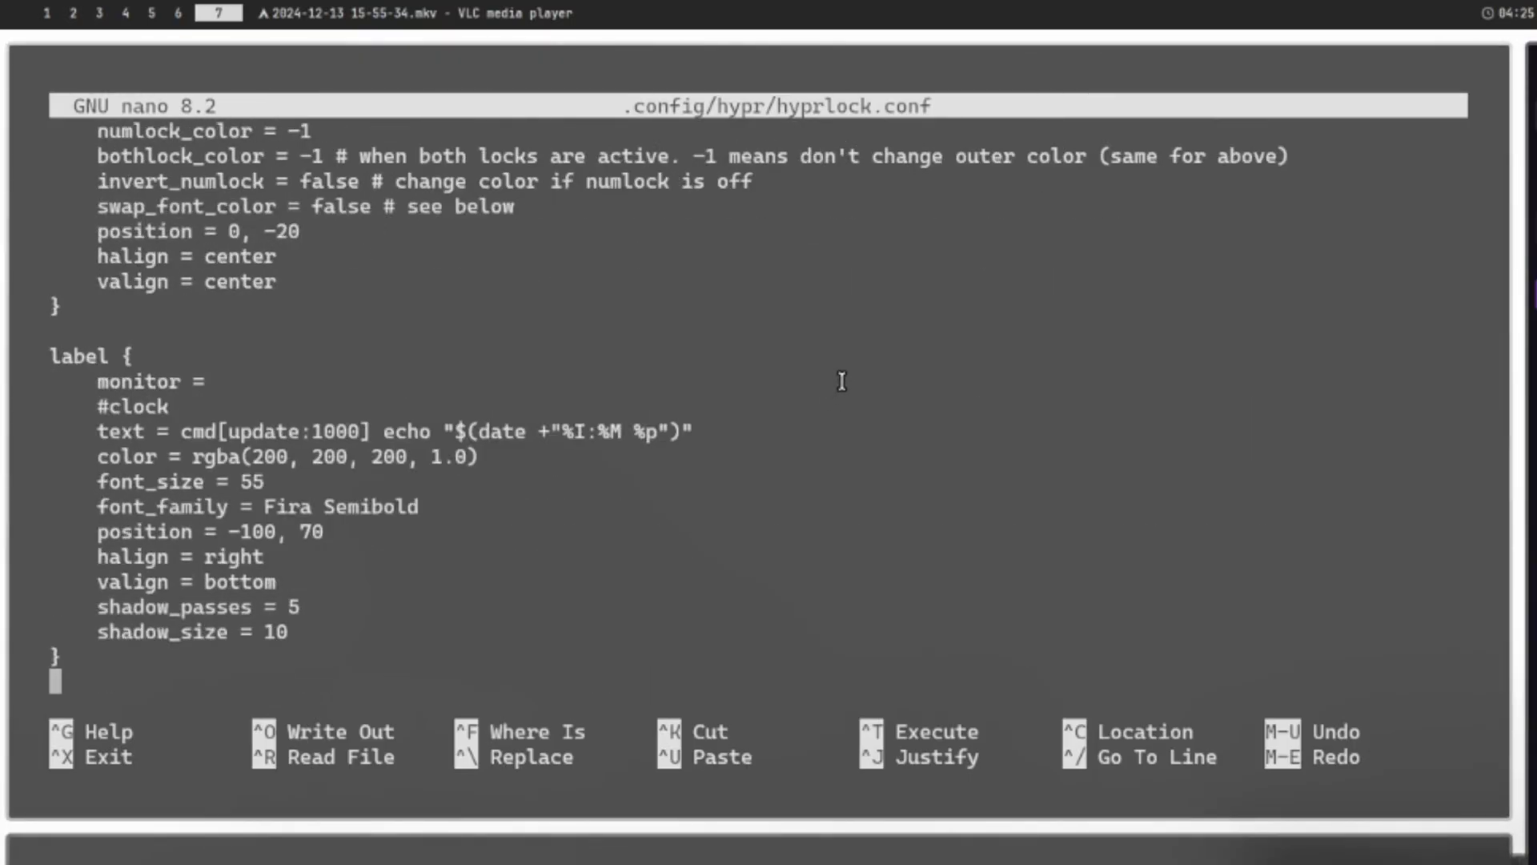
key(Down)
key(Down)
key(Down)
key(Down)
key(Down)
key(Down)
key(Down)
key(Down)
key(Down)
key(Down)
key(Down)
key(Down)
key(Down)
key(Down)
key(Down)
key(Down)
key(Down)
key(Down)
key(Down)
key(Down)
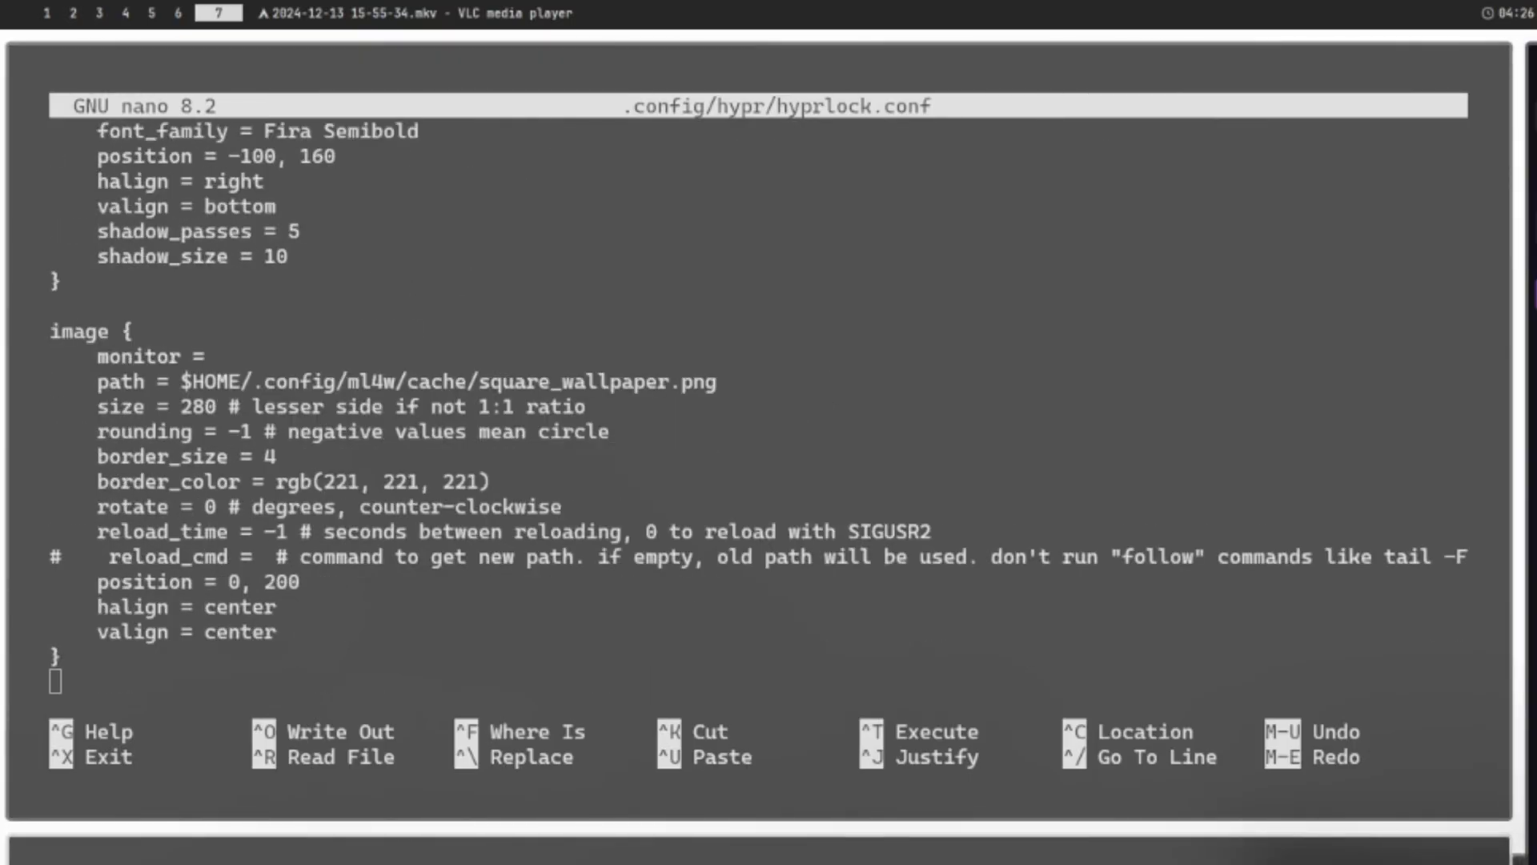